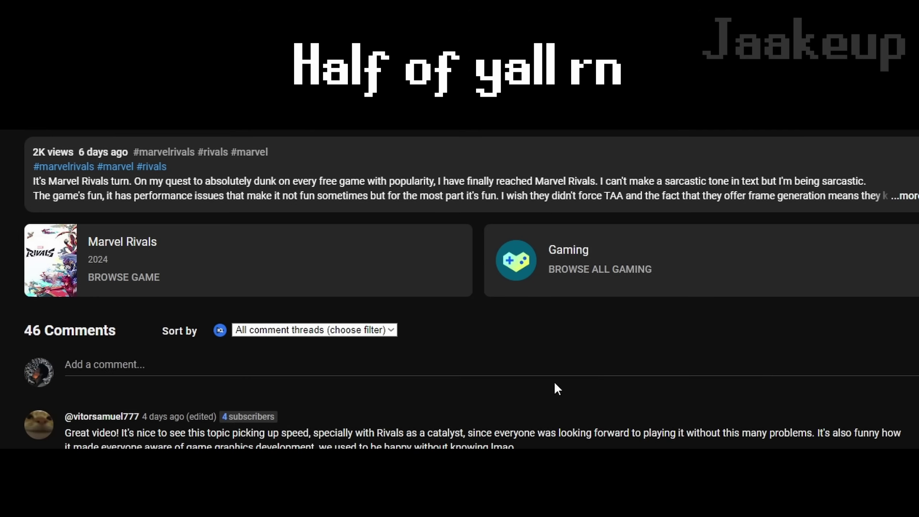
Step: Draft an all-caps insulting comment under the video, beginning "NO YOU SUCK LOSER YOUR COMPUTER SUCKS"
scroll(553, 381, down, 4)
click(141, 218)
text(NO YOU SUCK LOSER YOUR COMPUTER SUCKS Y)
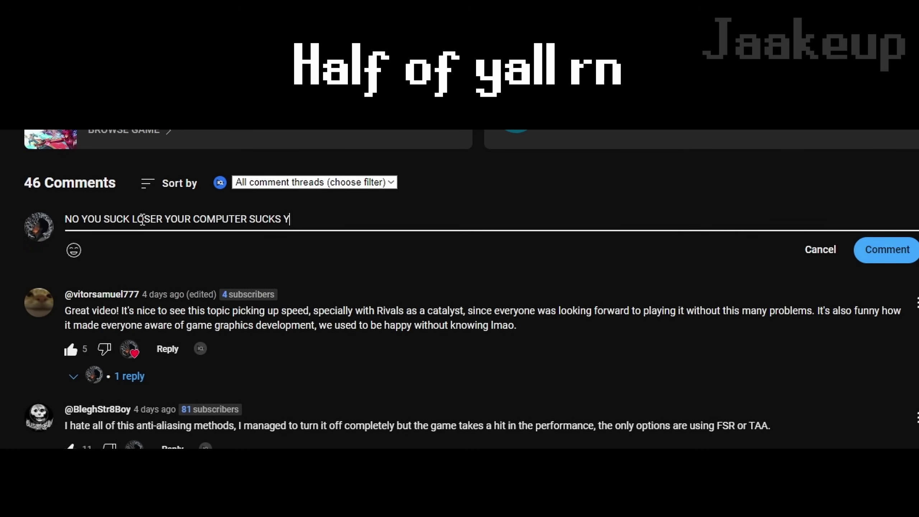
text(OU DESERVE TO DIE FAKE AND FAK)
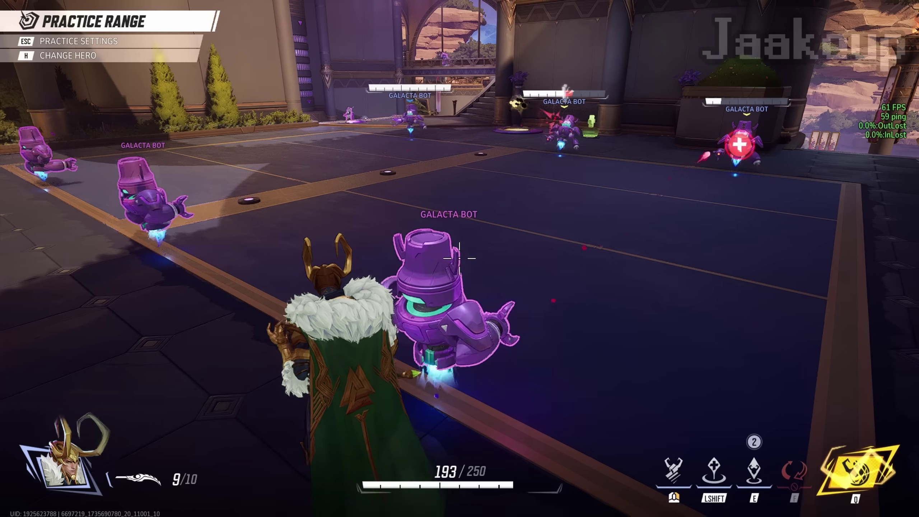
Step: Walk through the practice range to the Luna Snow platform and examine the frame rate and floor shadow quality
key(a)
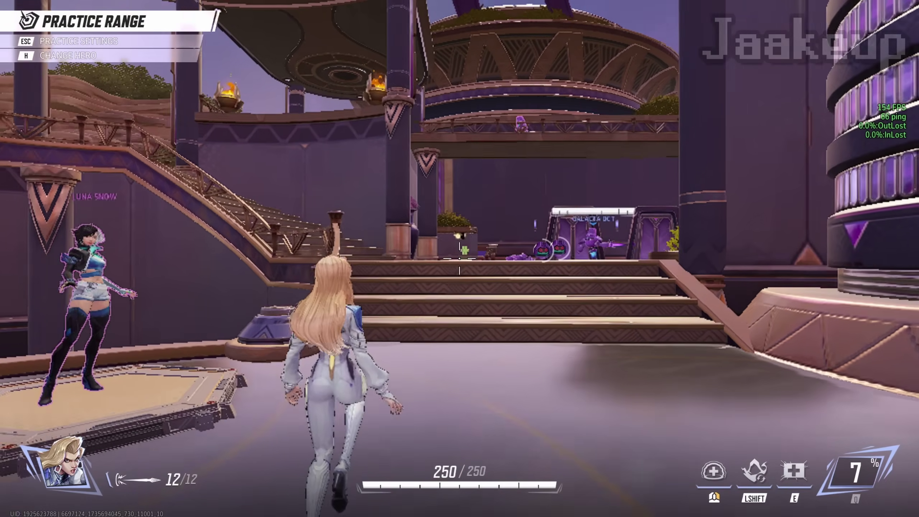
key(w)
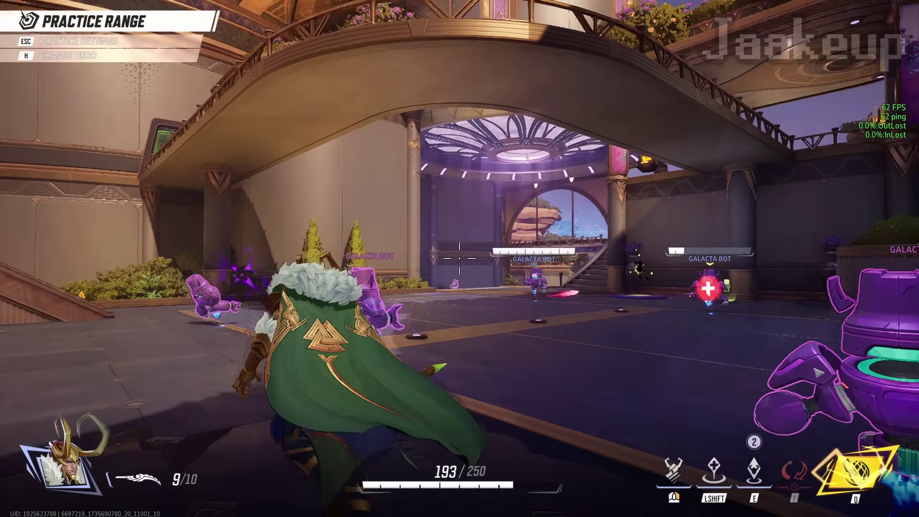
key(w)
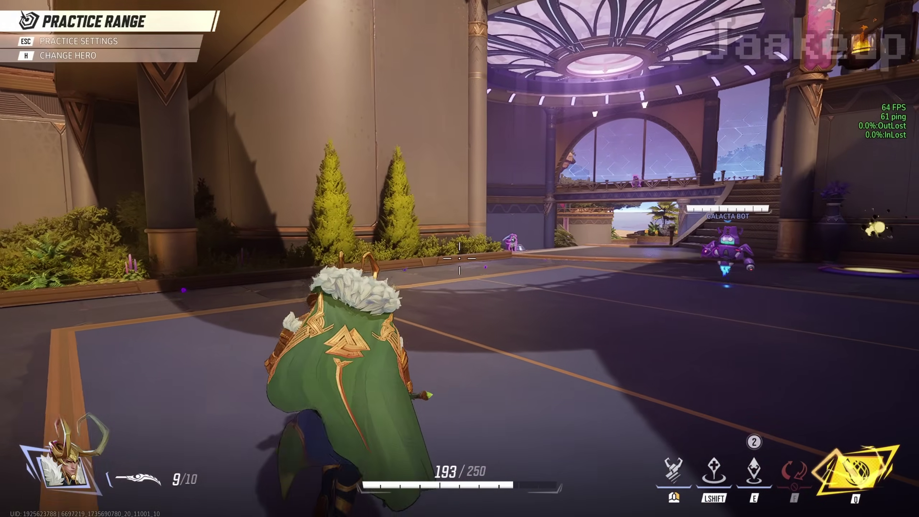
key(w)
click(459, 258)
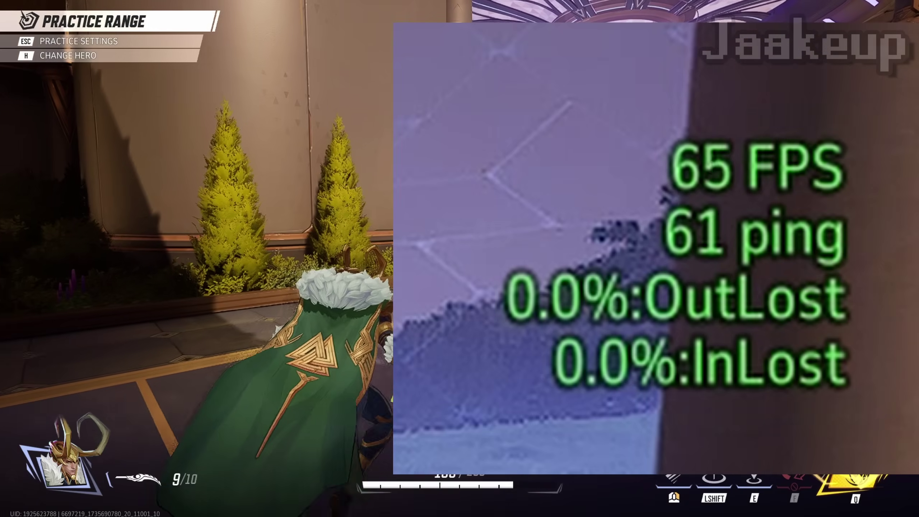
key(w)
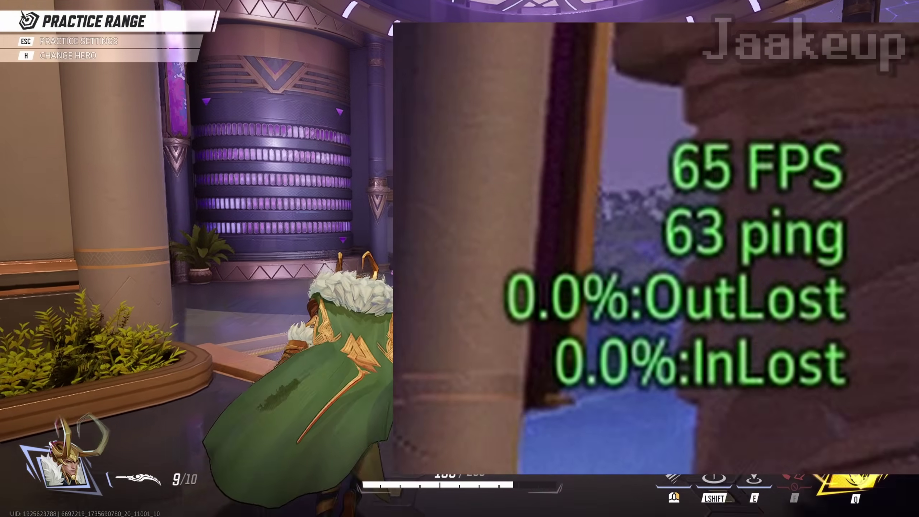
key(w)
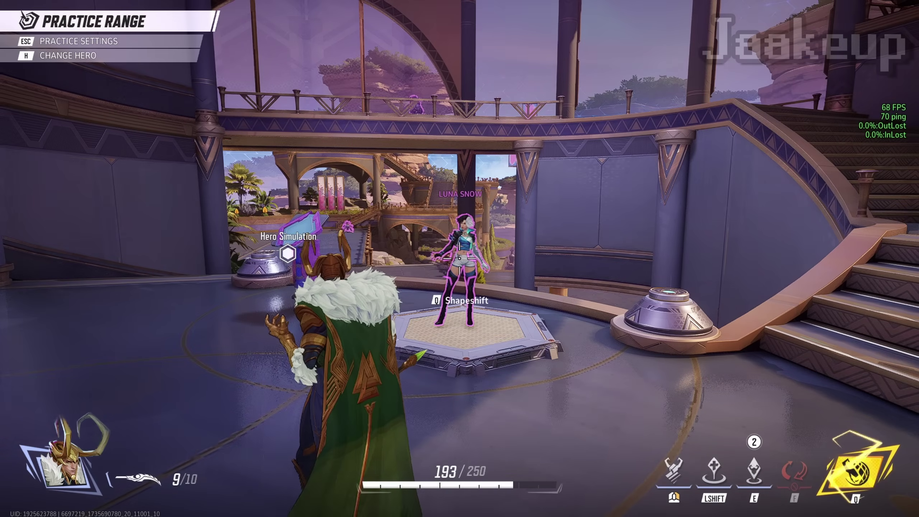
key(s)
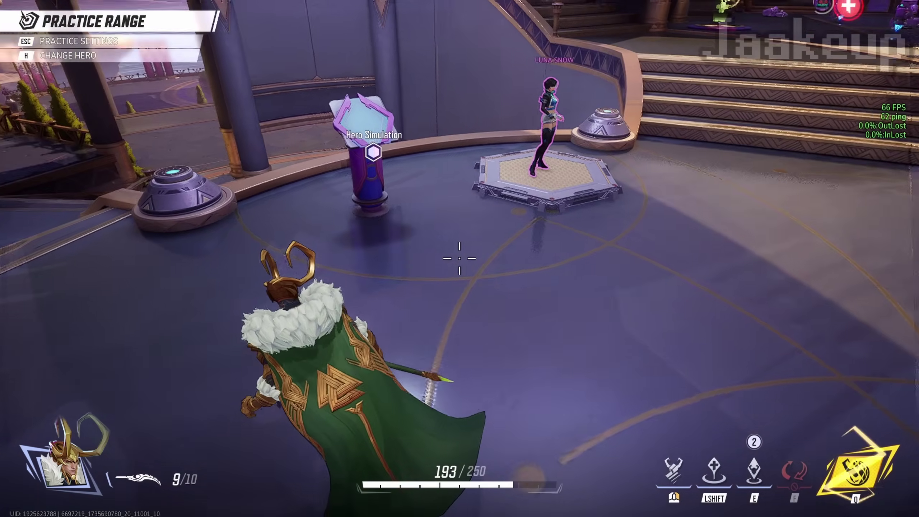
key(w)
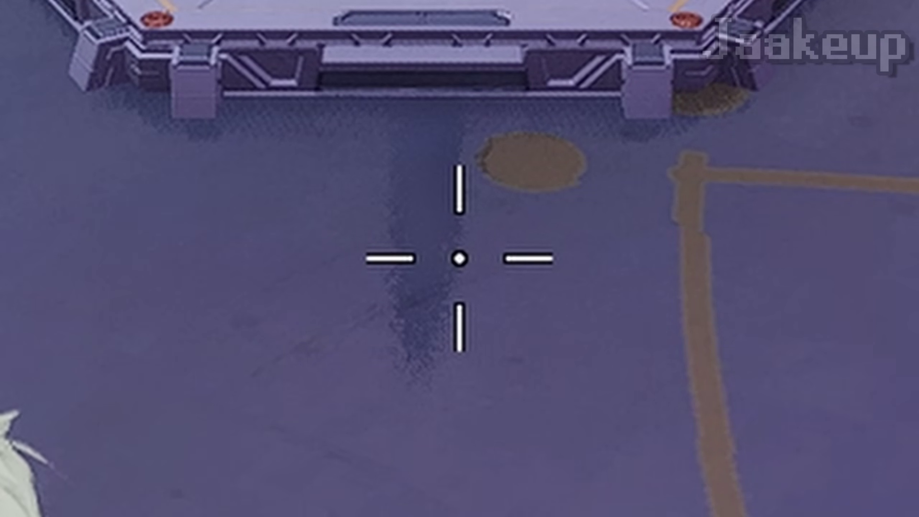
mouse_move(459, 257)
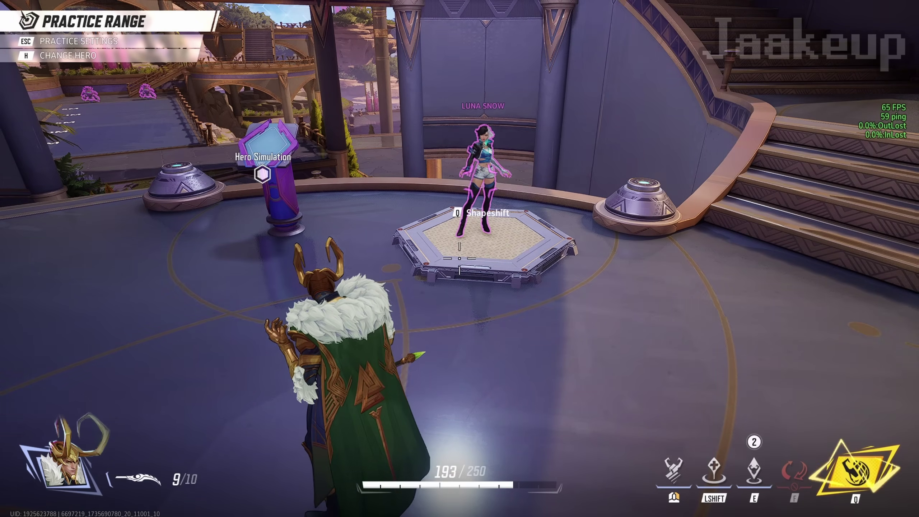
Step: Open the game's display settings and set Anti-Aliasing and Super Resolution Type to TAAU
key(Escape)
click(467, 253)
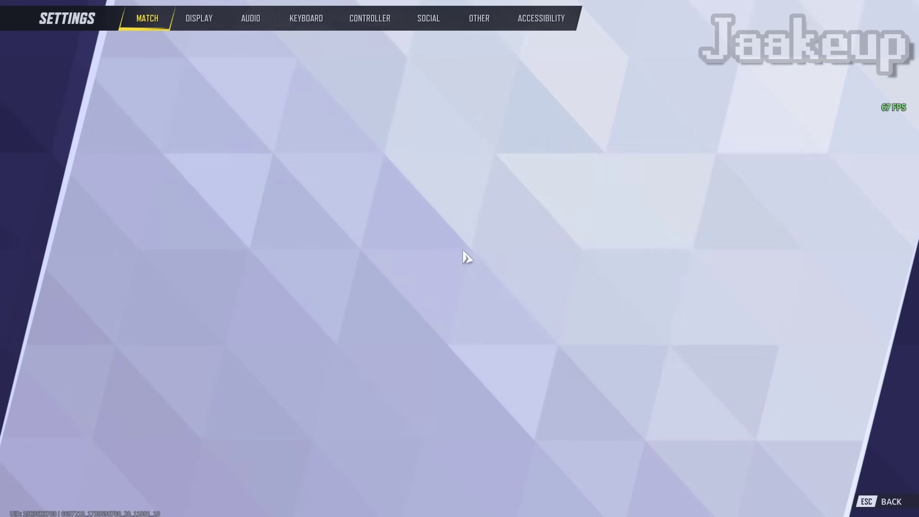
click(200, 18)
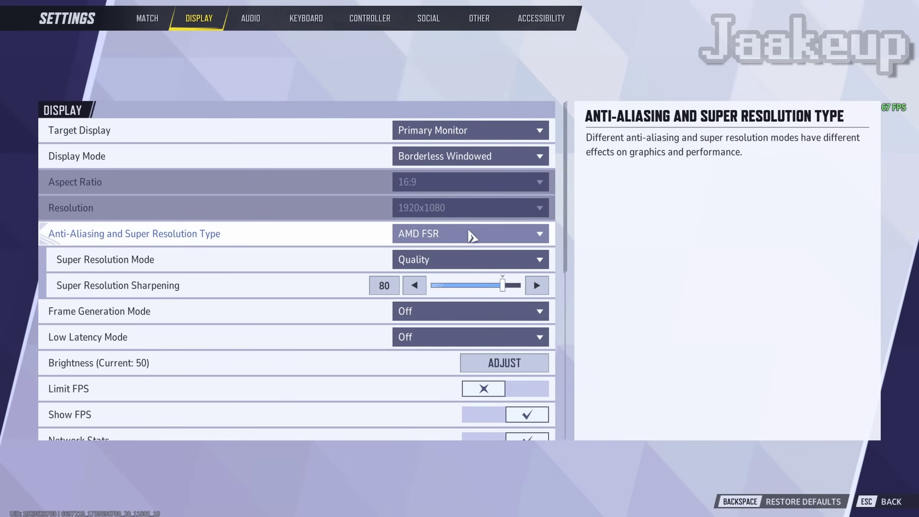
click(464, 241)
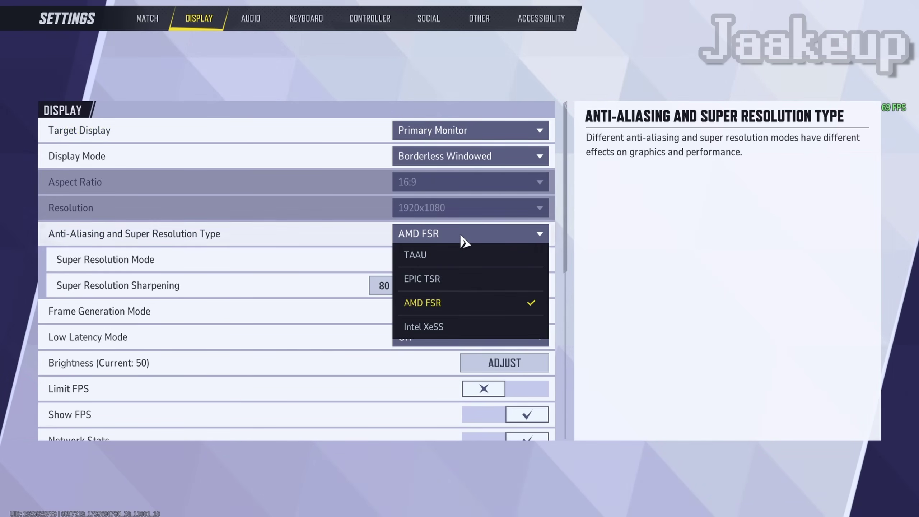
click(440, 262)
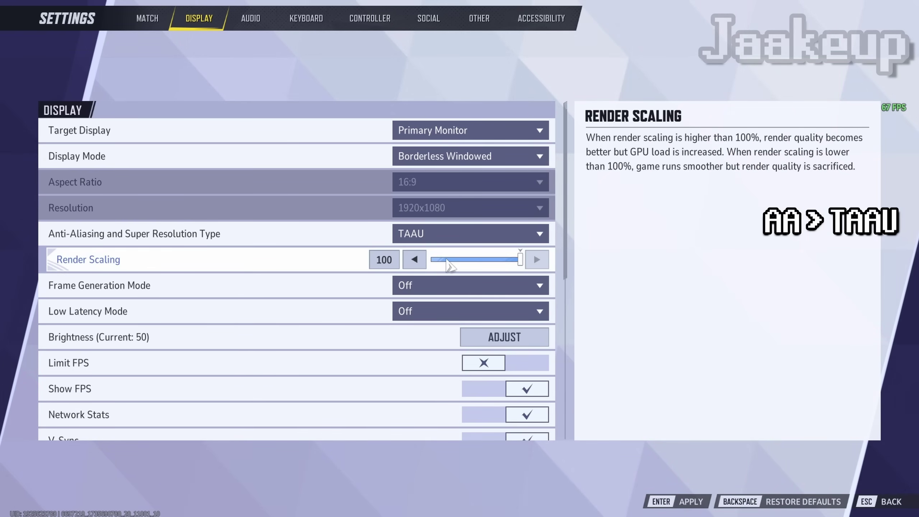
Step: Lower Render Scaling to its minimum of 50
drag(449, 266, 428, 266)
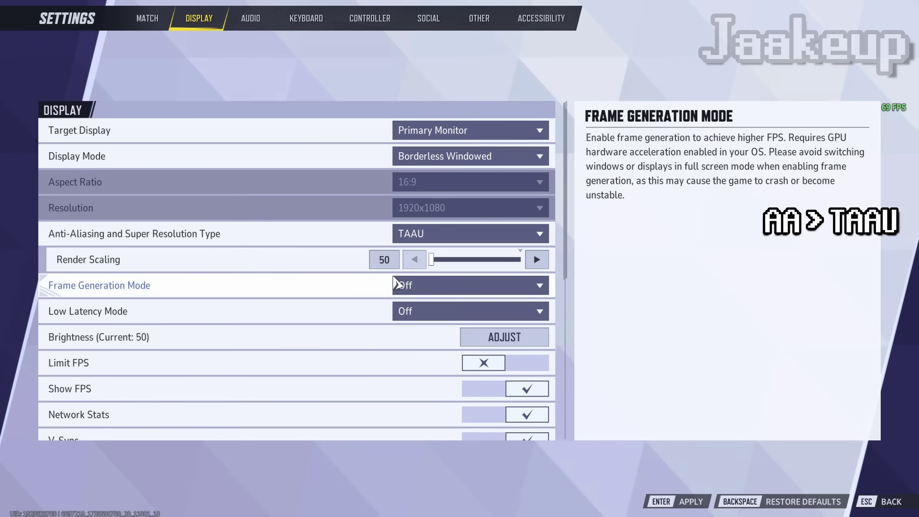
click(383, 259)
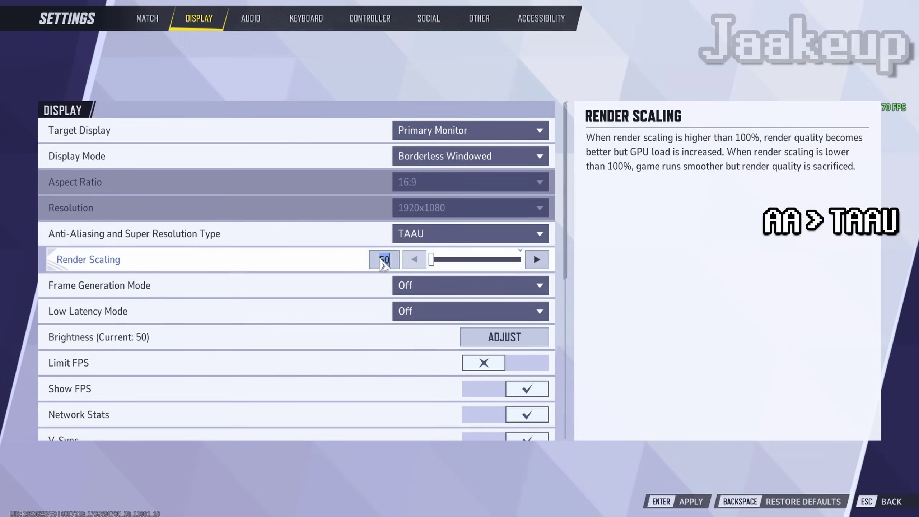
text(4)
key(Return)
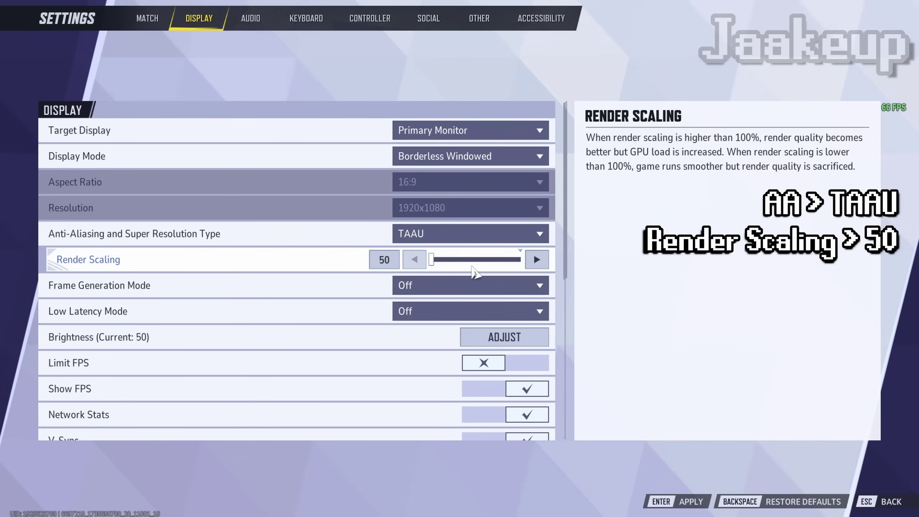
Step: Keep Frame Generation Mode off and choose Off for Low Latency Mode
click(461, 290)
click(460, 290)
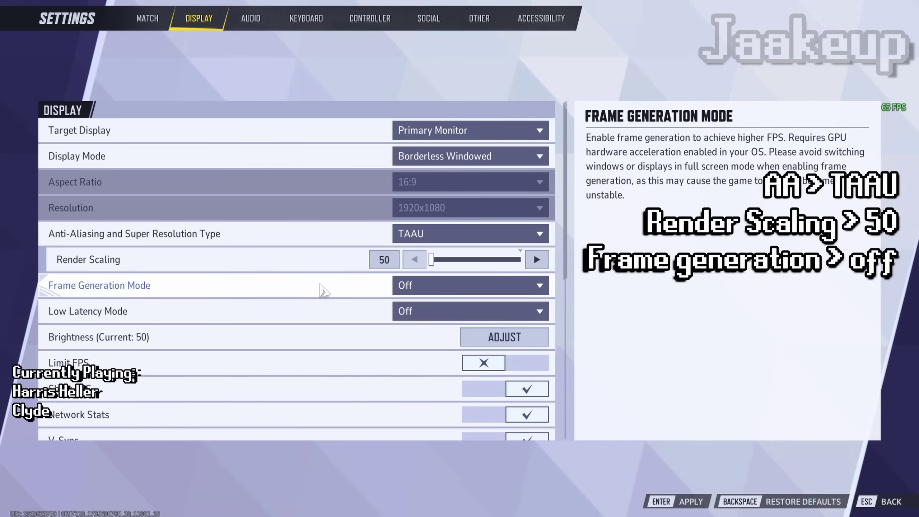
click(429, 312)
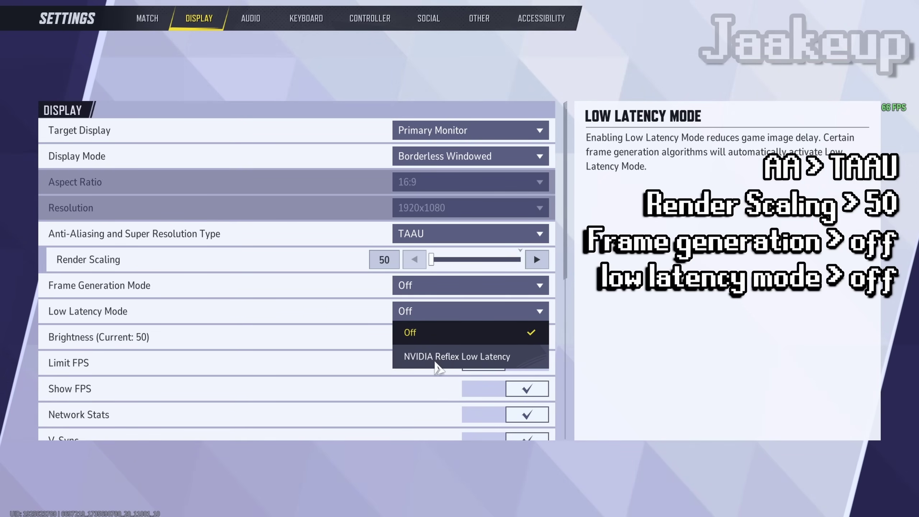
click(421, 334)
Step: Enable Limit FPS with an FPS Cap of 144 and turn V-Sync off
scroll(493, 271, down, 3)
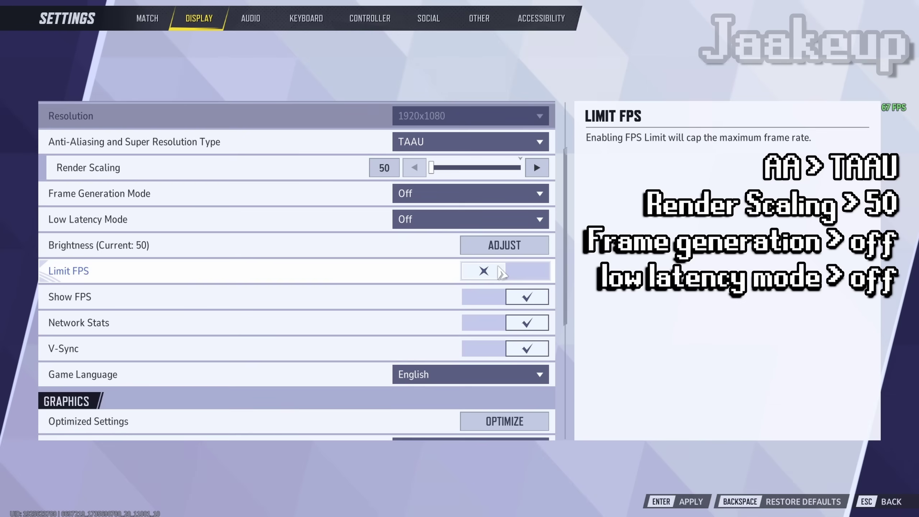
click(494, 276)
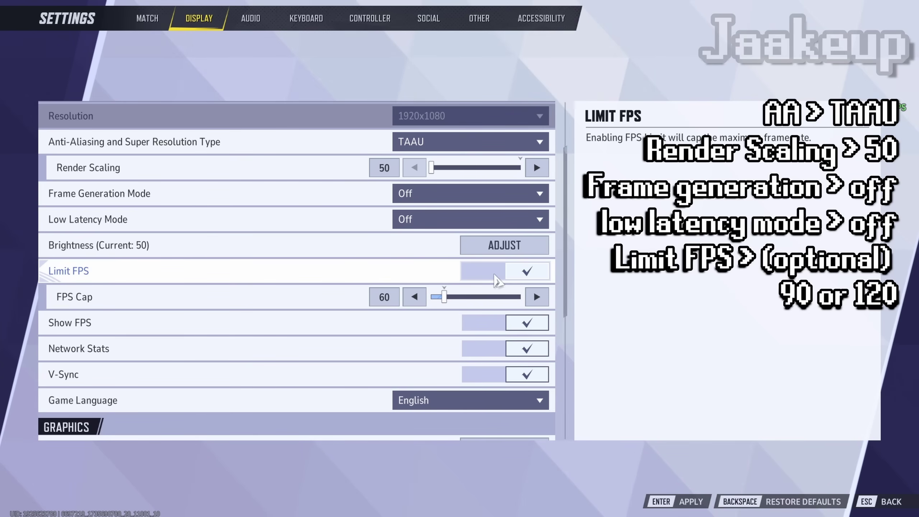
drag(443, 297, 469, 298)
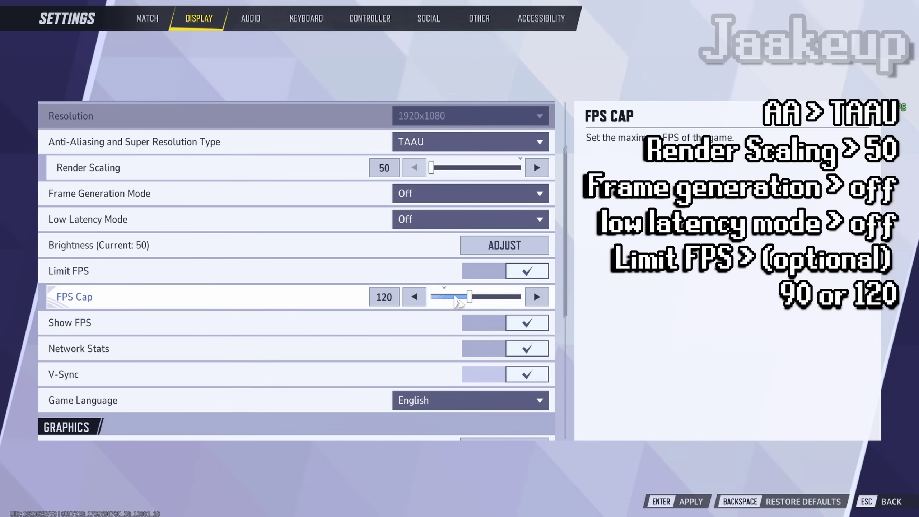
drag(455, 296, 490, 302)
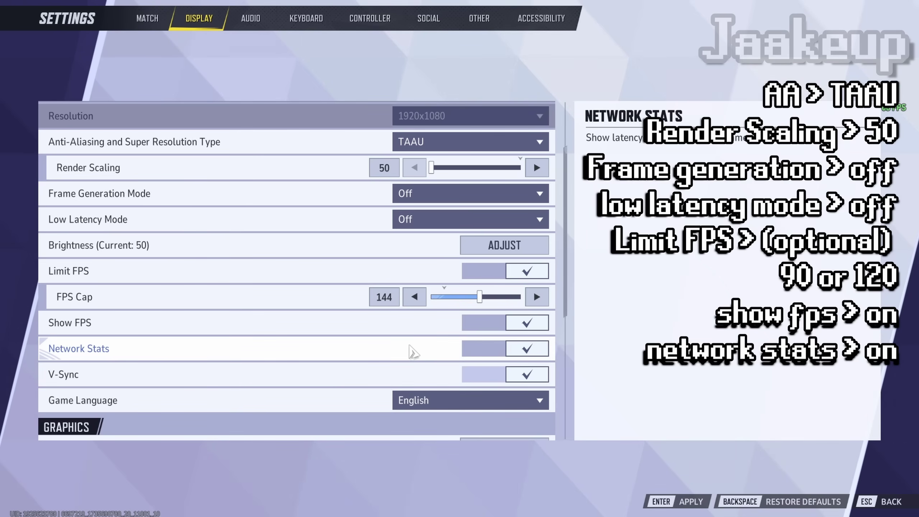
scroll(404, 353, down, 2)
click(529, 318)
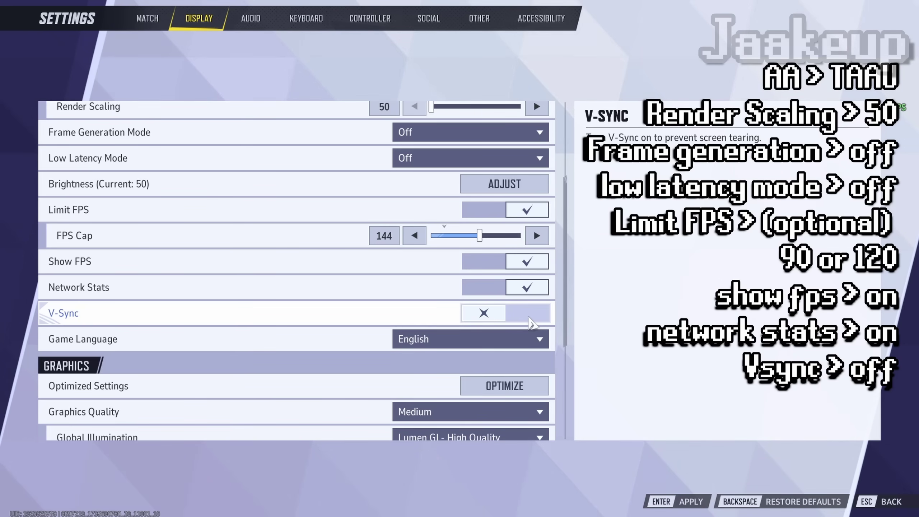
Step: Set the overall Graphics Quality preset to Low
scroll(304, 326, down, 5)
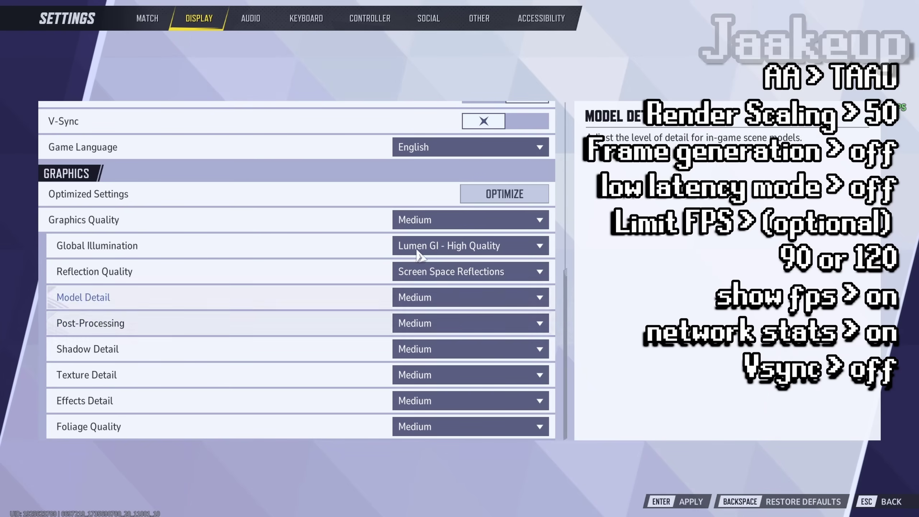
click(412, 148)
click(417, 216)
click(420, 219)
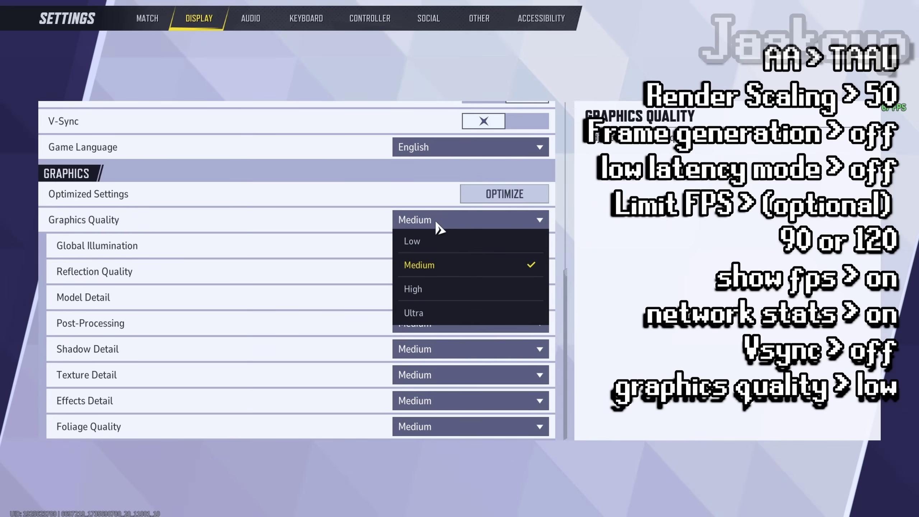
click(436, 238)
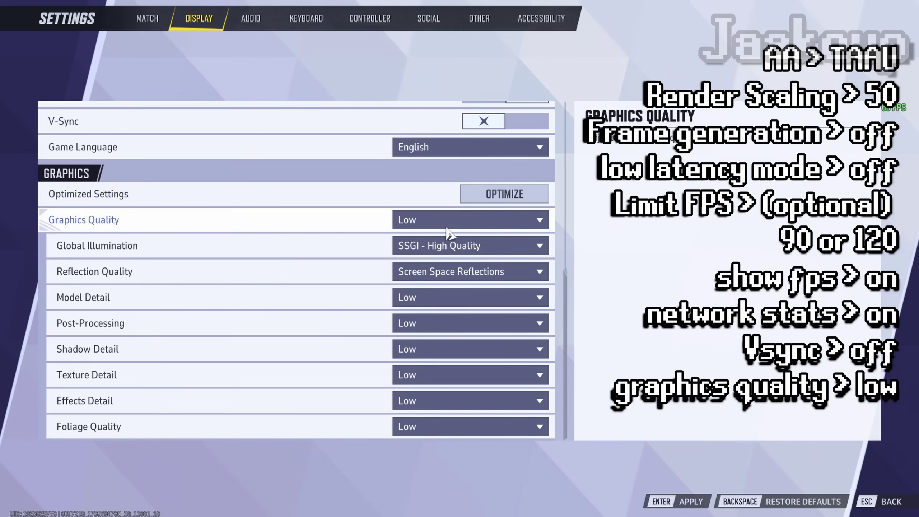
Step: Set Global Illumination to SSGI - Low Quality and Reflection Quality to Screen Space Reflections, applying the changed display settings
click(456, 253)
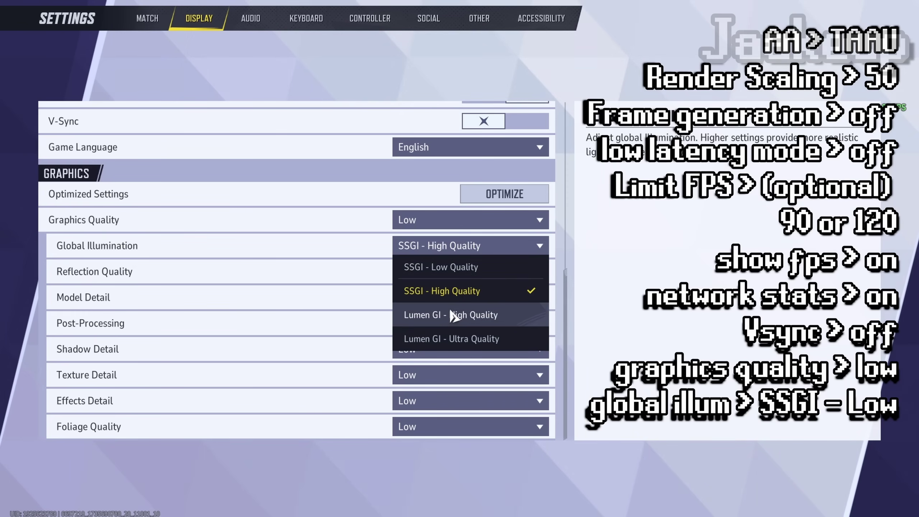
click(469, 268)
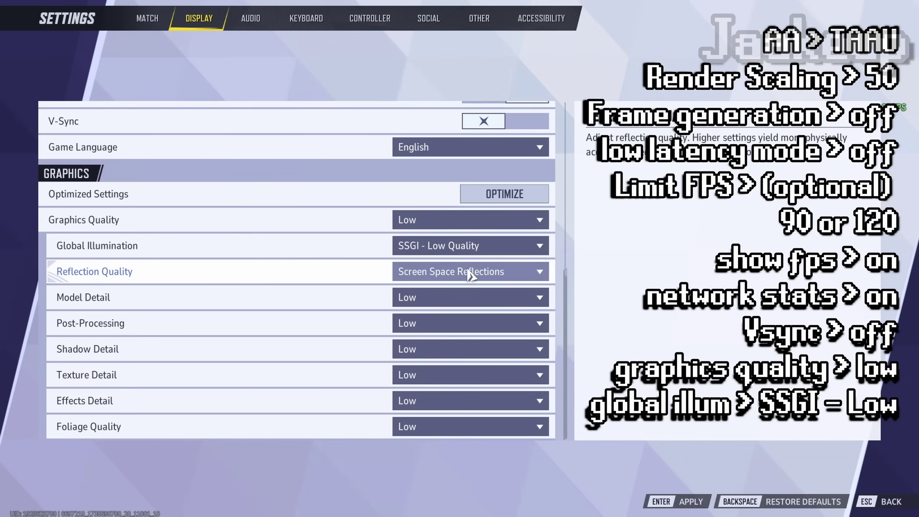
click(470, 275)
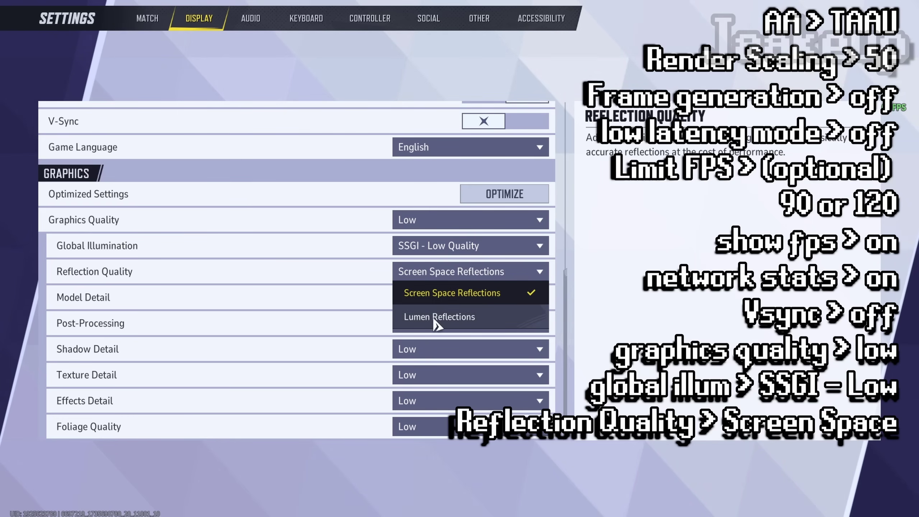
click(463, 293)
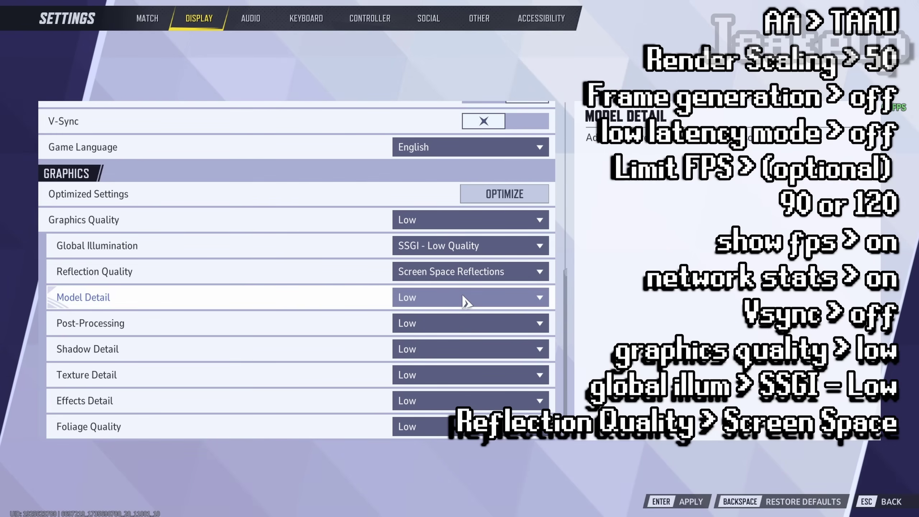
click(676, 505)
key(Return)
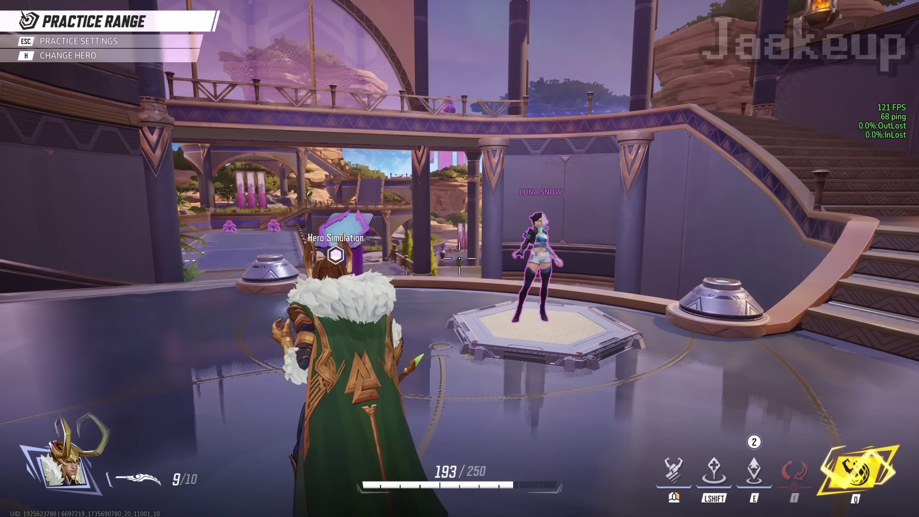
Step: Exit the game from the practice range to the Windows desktop
key(Escape)
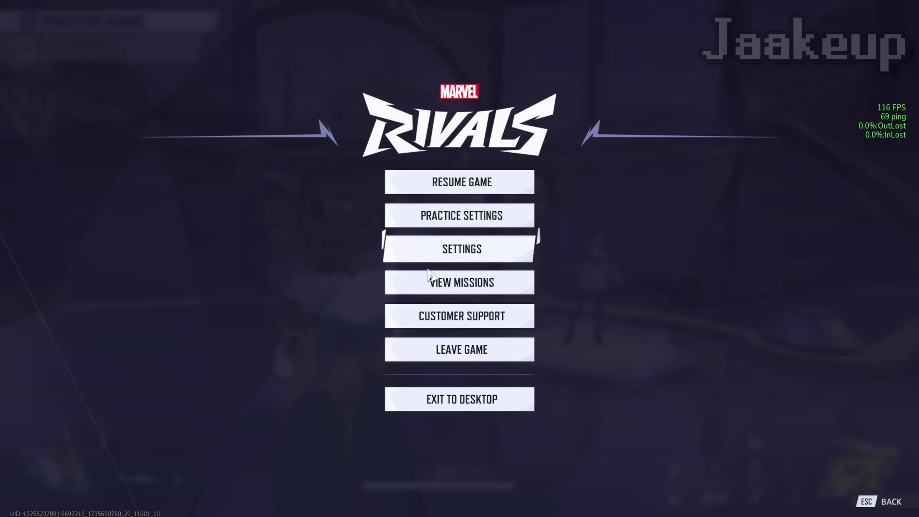
click(420, 398)
click(370, 329)
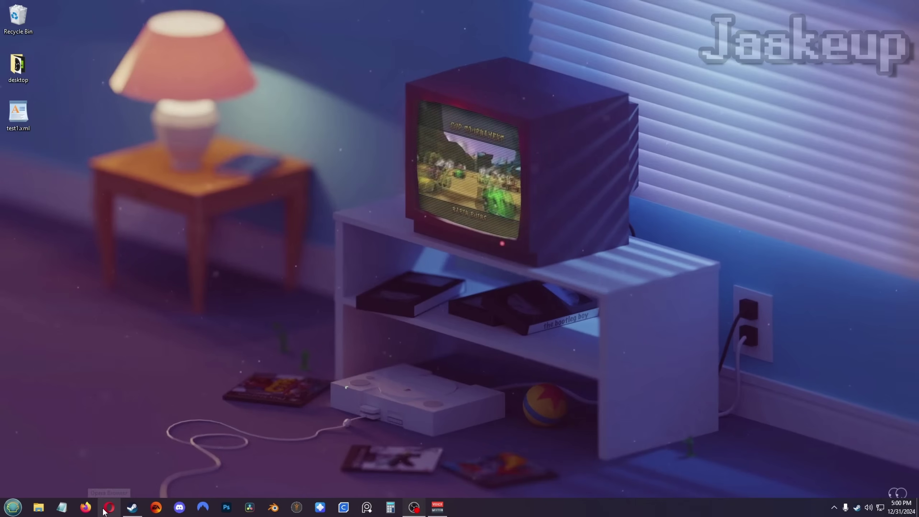
Step: Switch to the Opera browser and get the FPS Performance Enhancer mod's main file, MarvelRivalsFPSBoost 1.1, as a slow manual download
click(103, 510)
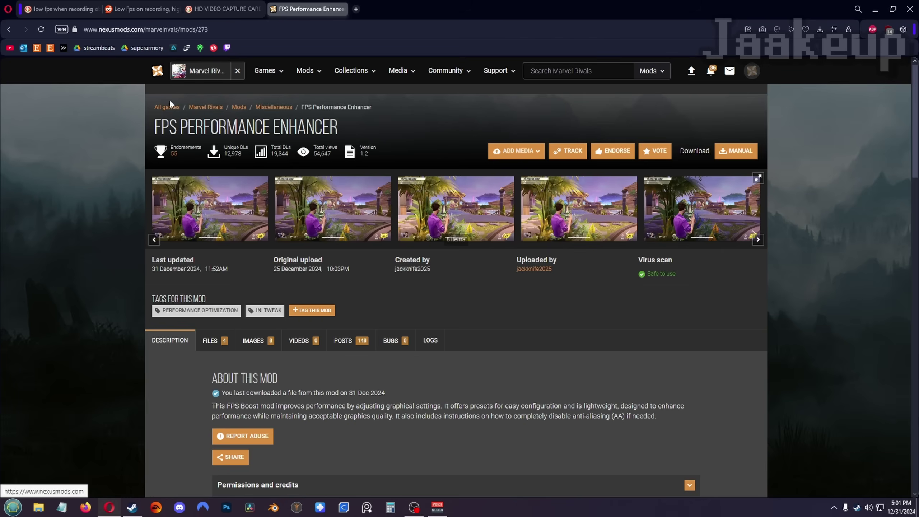
click(734, 151)
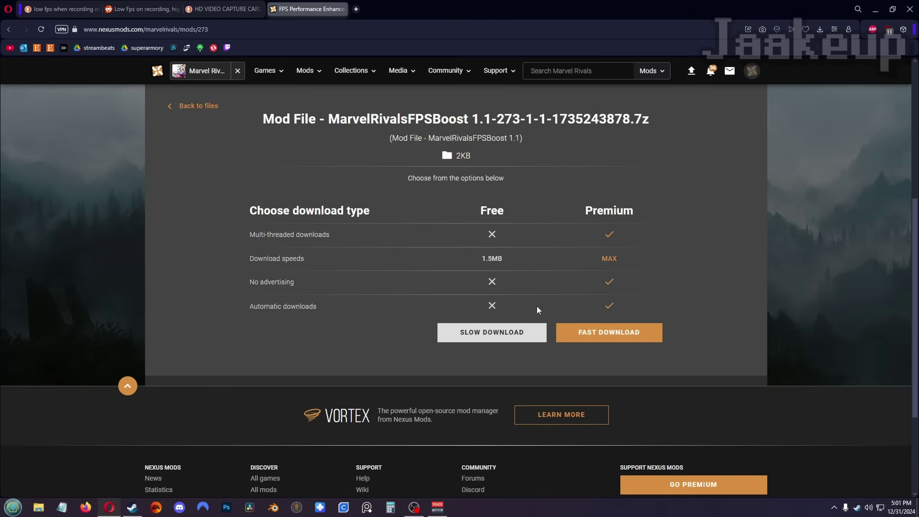
click(182, 105)
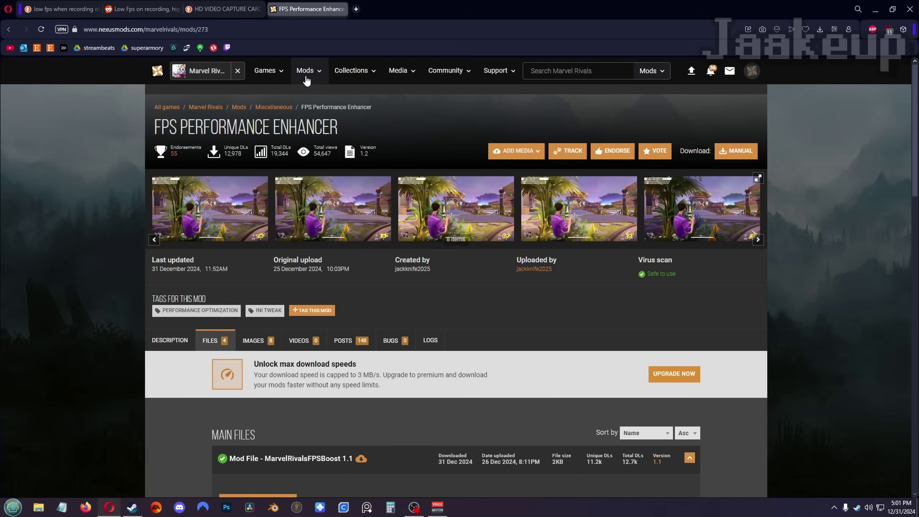
scroll(366, 279, down, 5)
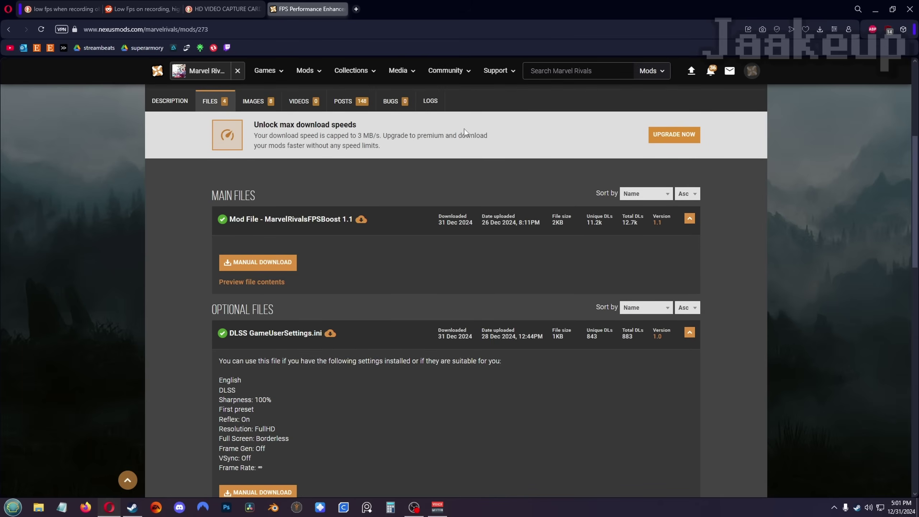
scroll(298, 293, down, 7)
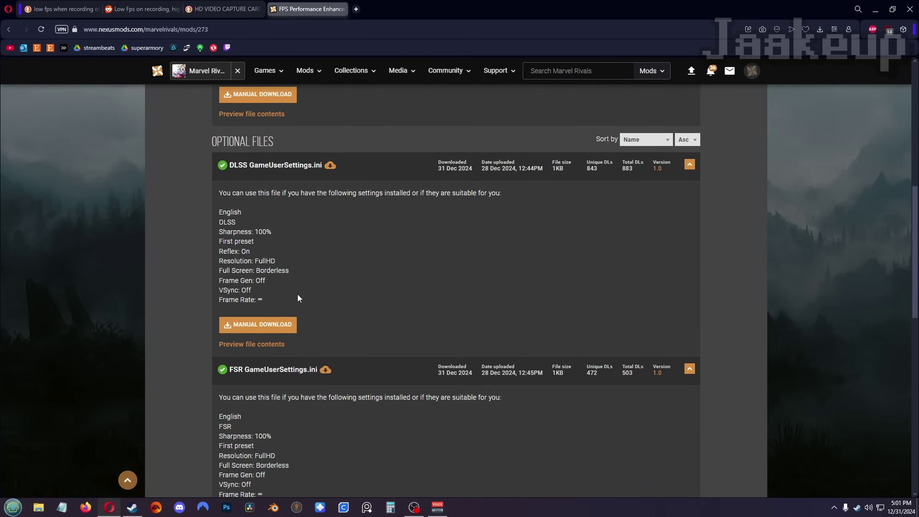
scroll(295, 297, up, 9)
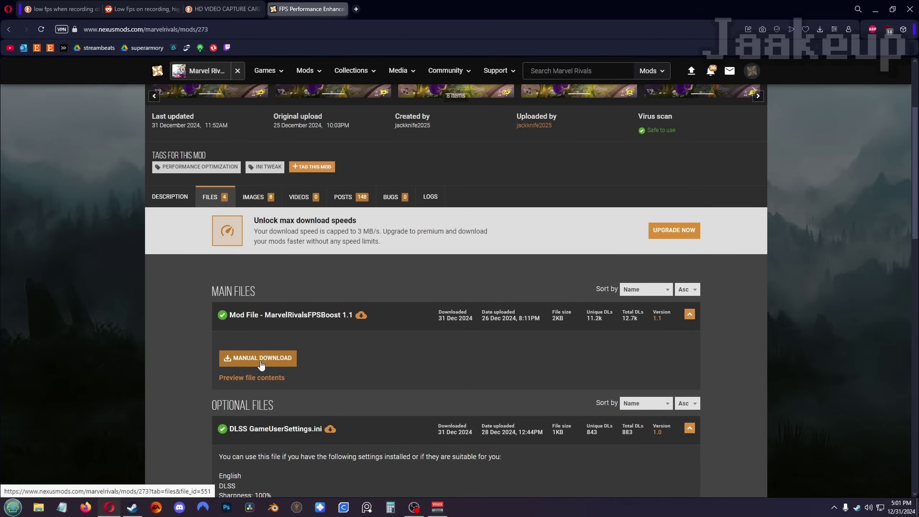
click(261, 360)
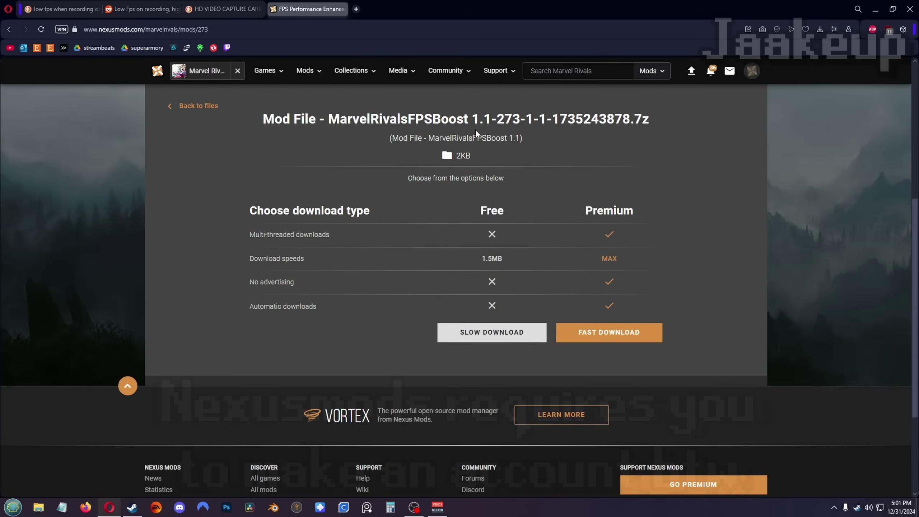
click(511, 332)
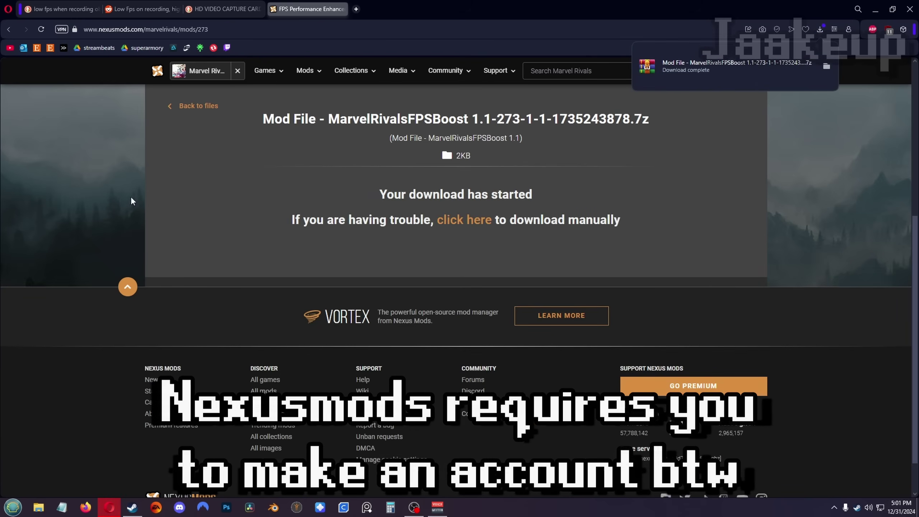
Step: Return to the mod's file list and download the optional file No AA GameUserSettings.ini with the slow download
click(192, 106)
scroll(229, 283, down, 2)
scroll(229, 284, down, 8)
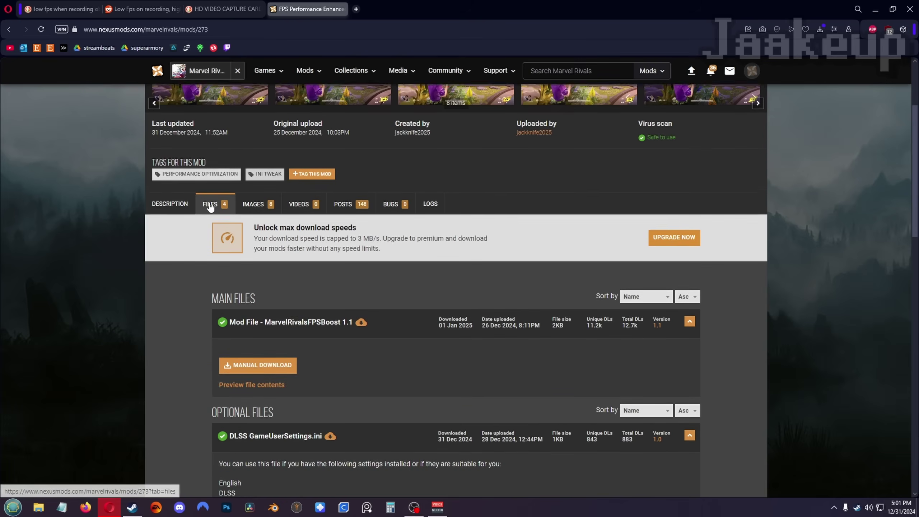
scroll(248, 257, down, 5)
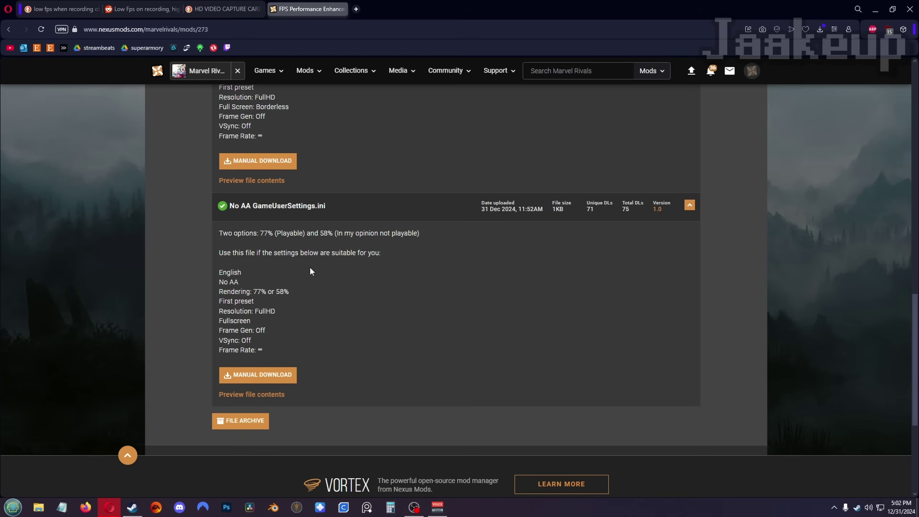
click(272, 380)
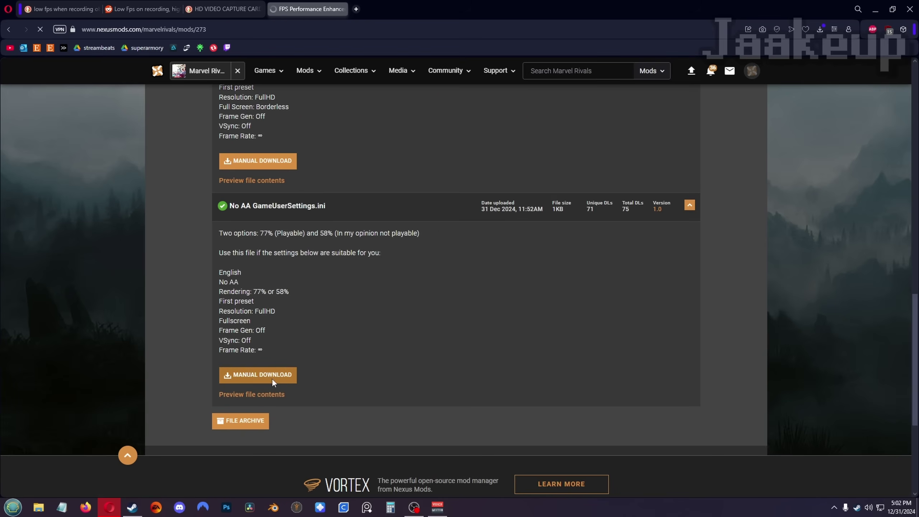
click(492, 338)
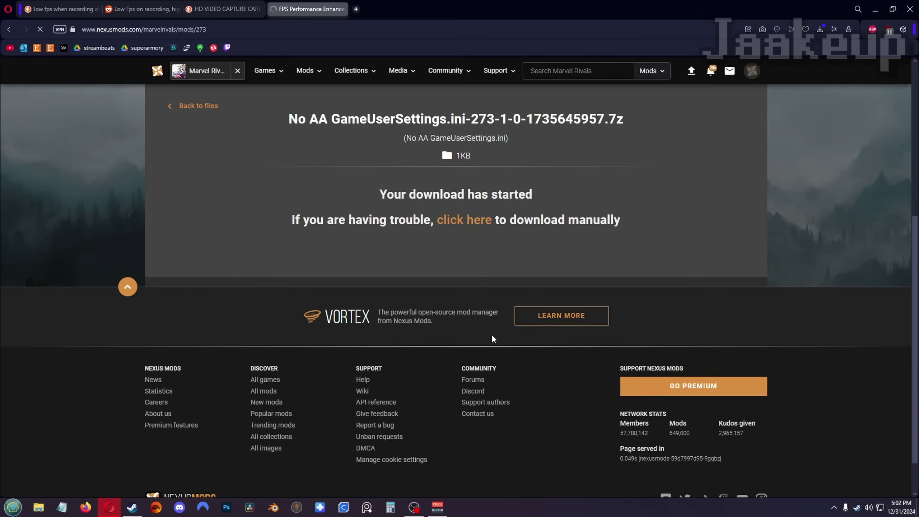
Step: Show the downloaded archives in the Downloads folder, minimize the browser and reposition the folder window on the desktop
click(825, 71)
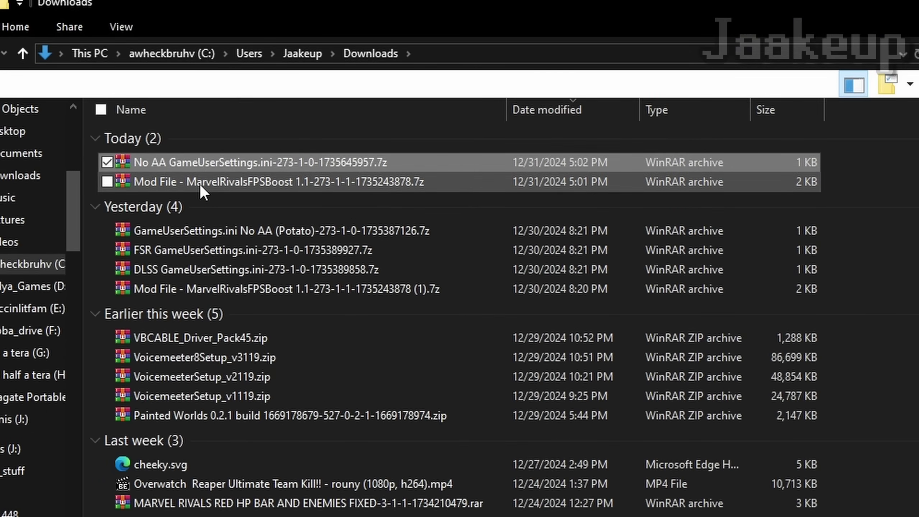
click(200, 184)
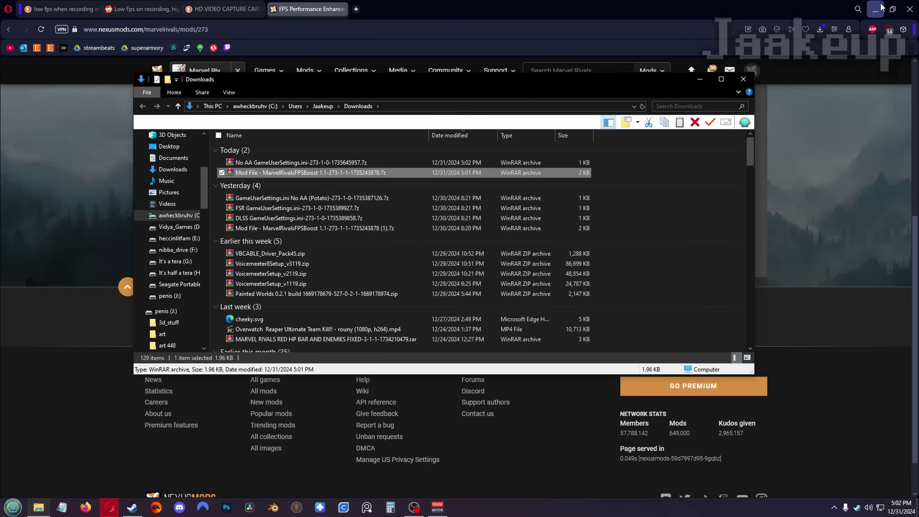
click(880, 8)
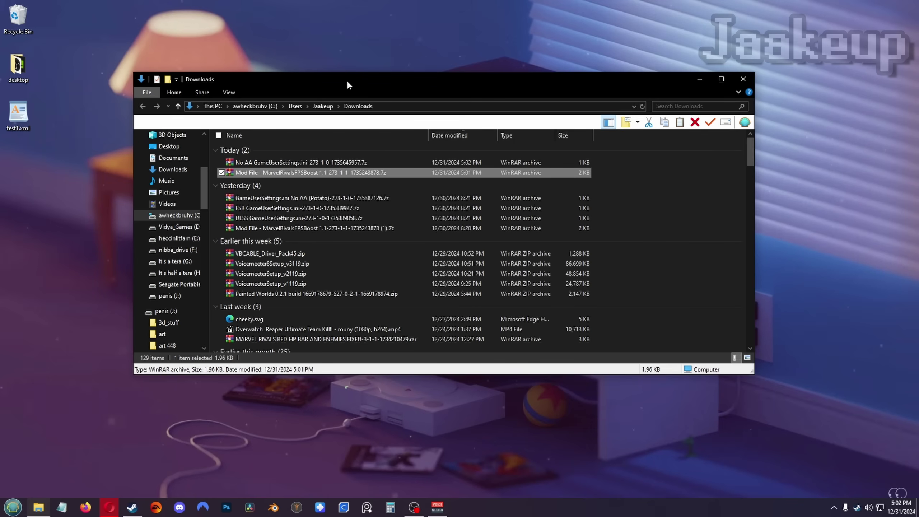
drag(347, 81, 484, 38)
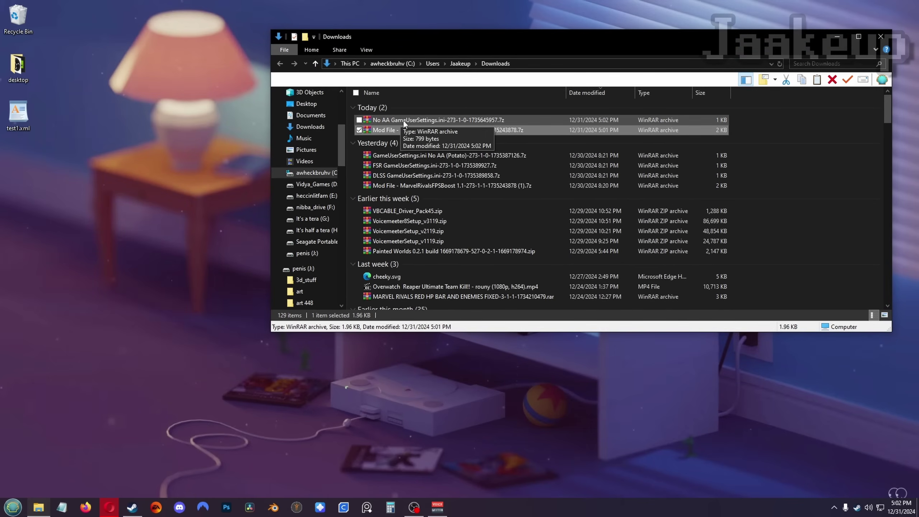
Step: Open the newly downloaded MarvelRivalsFPSBoost 1.1 archive, shrink its window beside the Downloads folder and select FPS.pak
double_click(408, 130)
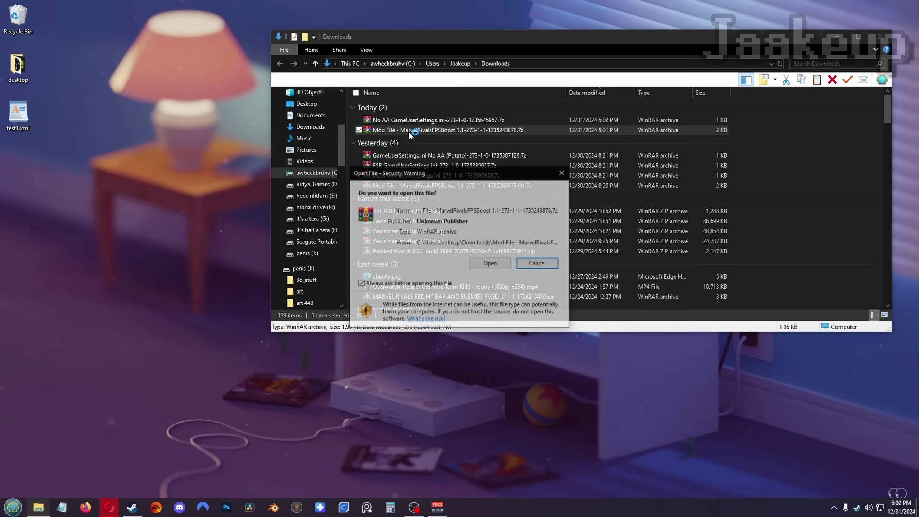
click(488, 268)
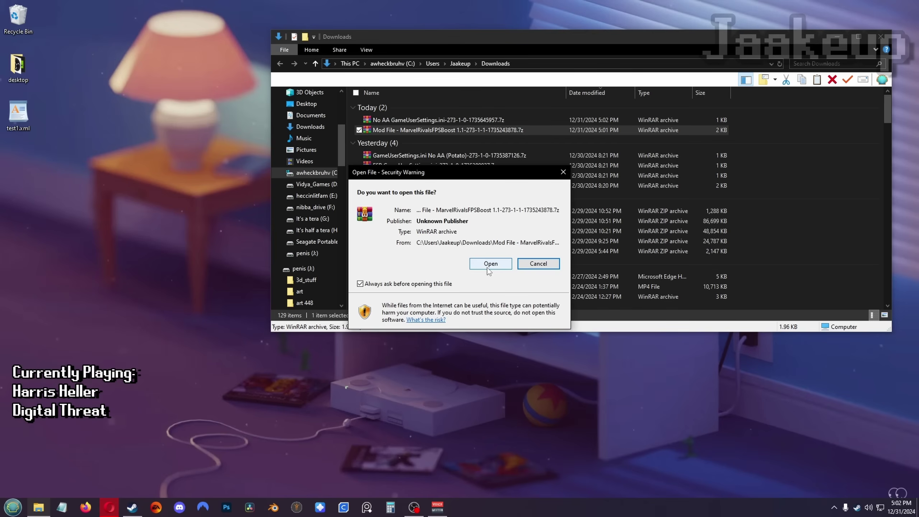
click(487, 267)
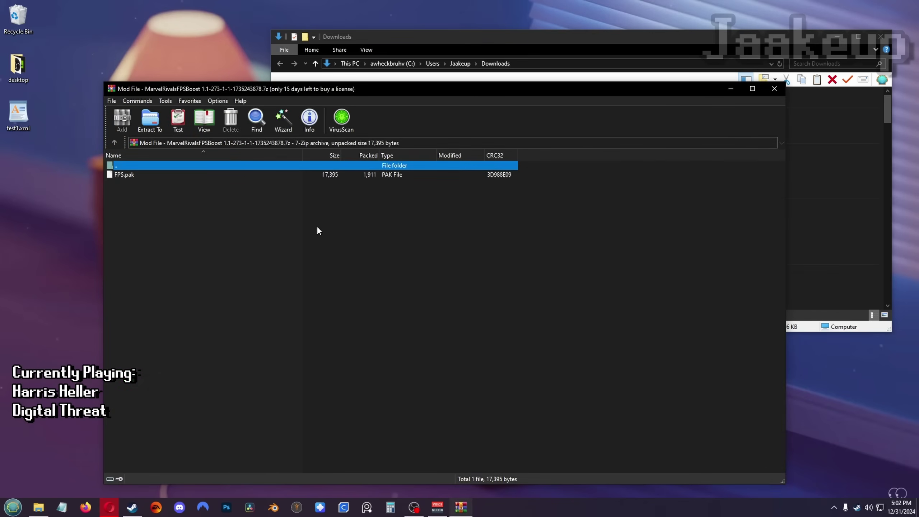
drag(337, 90, 459, 17)
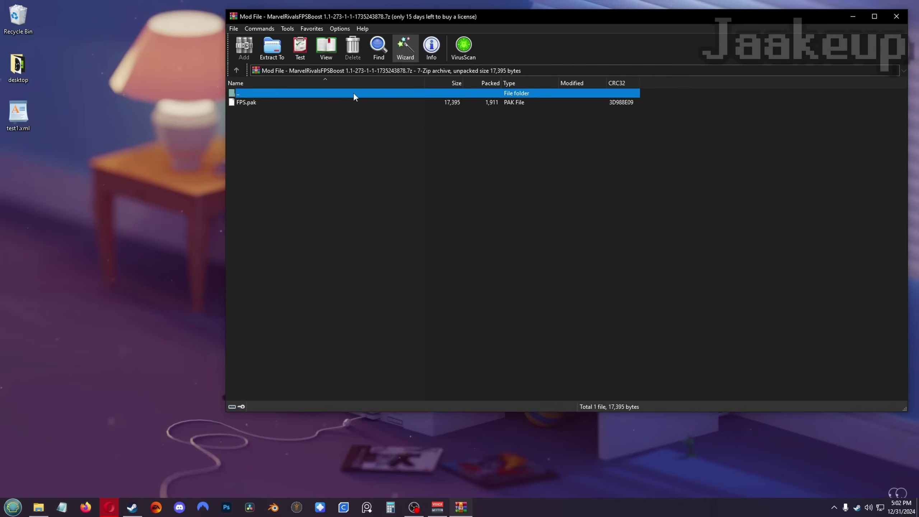
drag(225, 412, 636, 349)
click(668, 102)
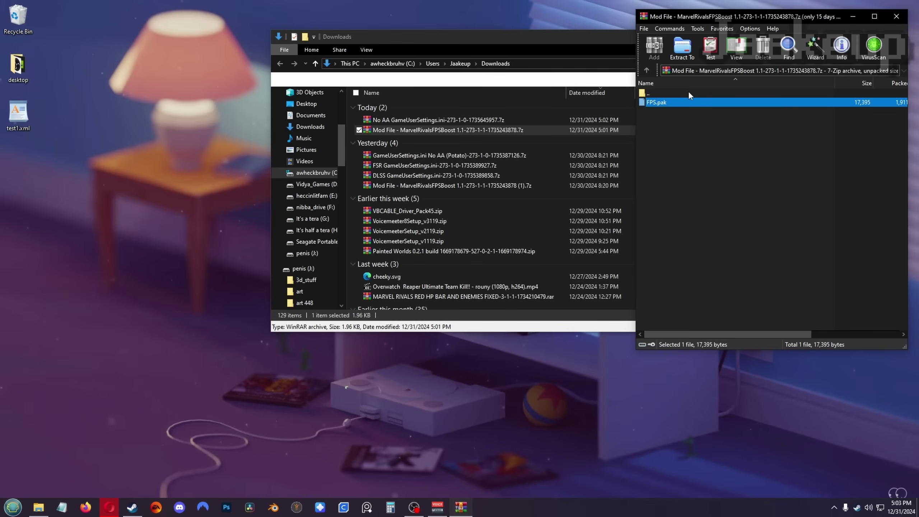
Step: Switch to Steam and browse the local files of Marvel Rivals
click(132, 507)
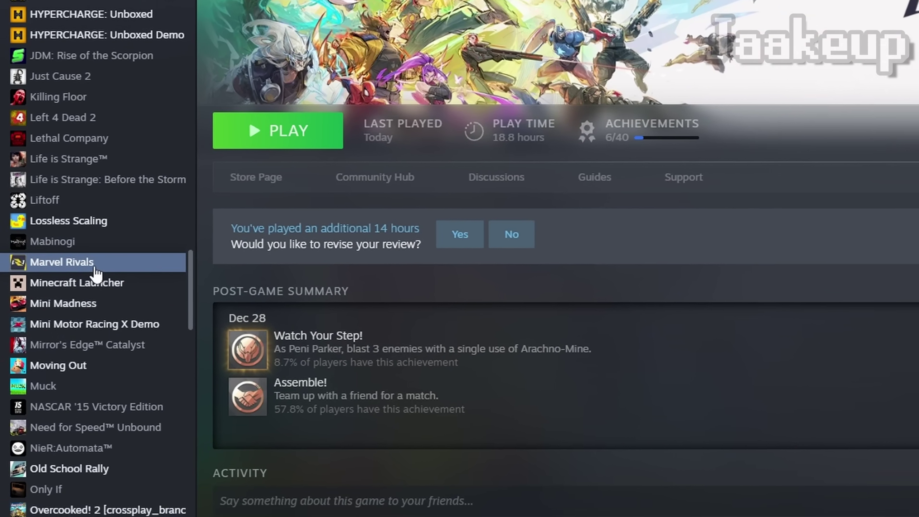
right_click(95, 271)
mouse_move(159, 371)
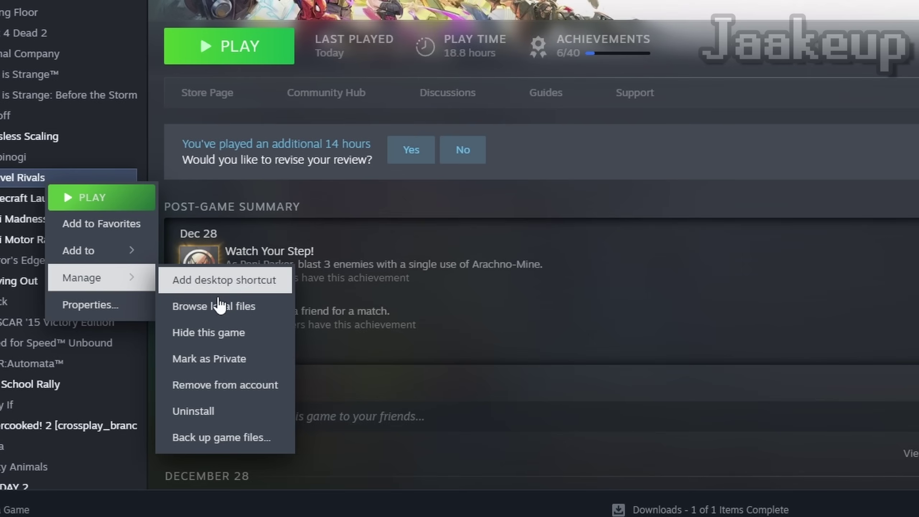
click(270, 307)
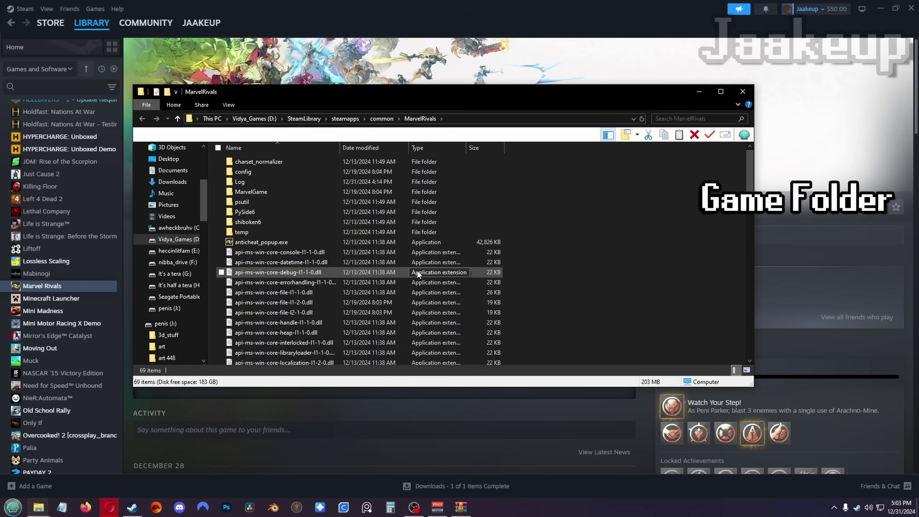
Step: Navigate from the game folder through MarvelGame, Marvel and Content into the Paks folder
click(258, 172)
double_click(278, 191)
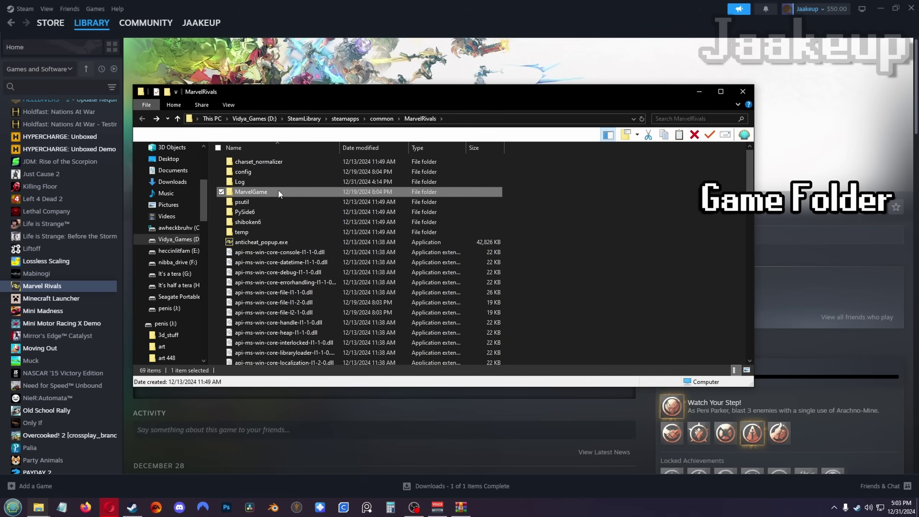
click(262, 172)
double_click(261, 171)
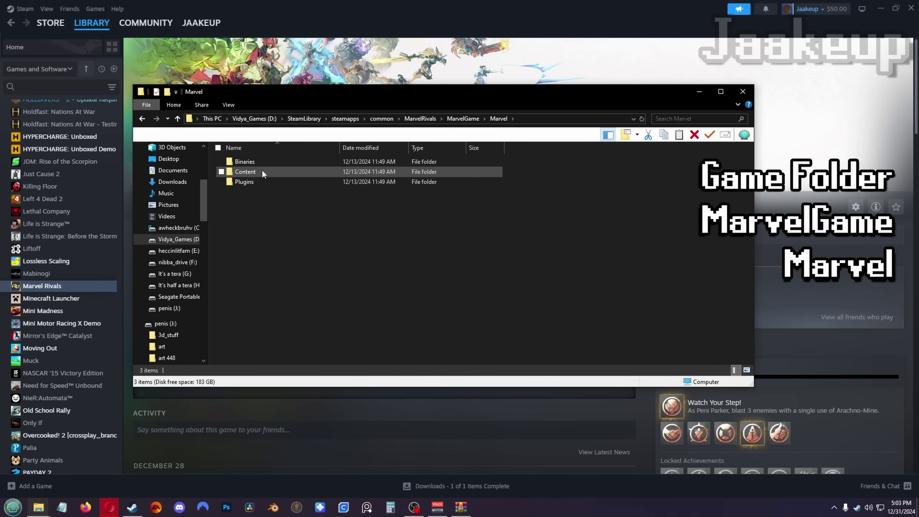
double_click(262, 172)
double_click(261, 171)
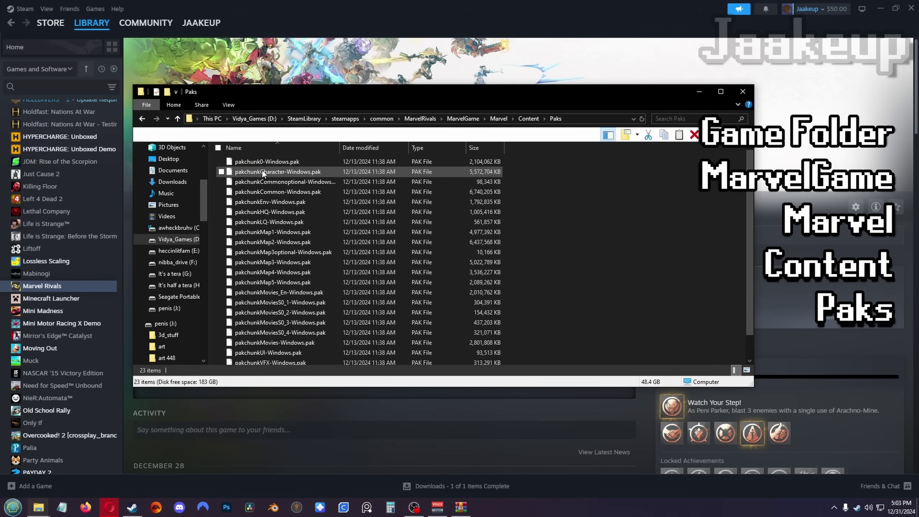
Step: Create a new folder named ~mods inside Paks and open it
right_click(628, 222)
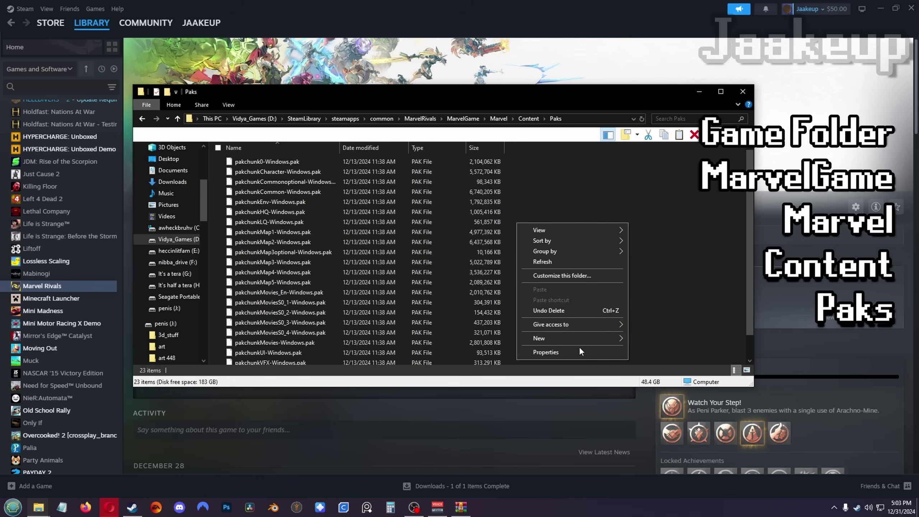
mouse_move(581, 338)
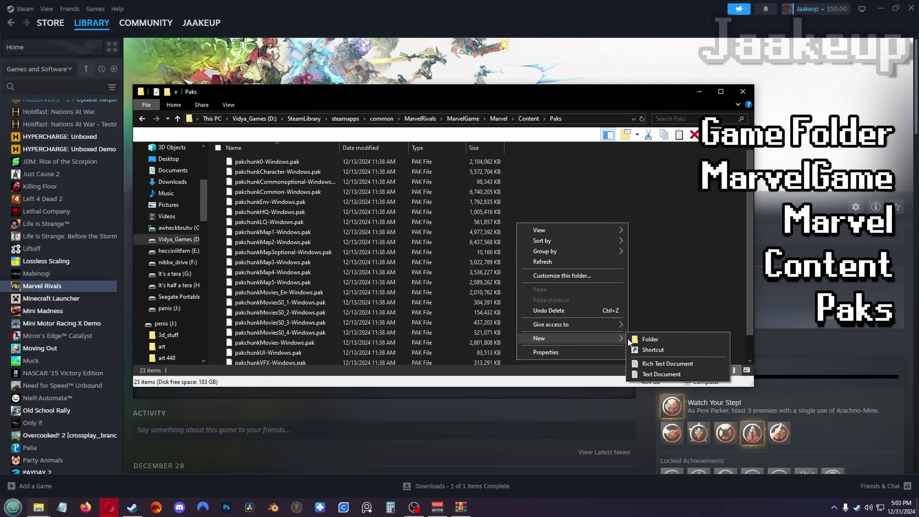
click(650, 339)
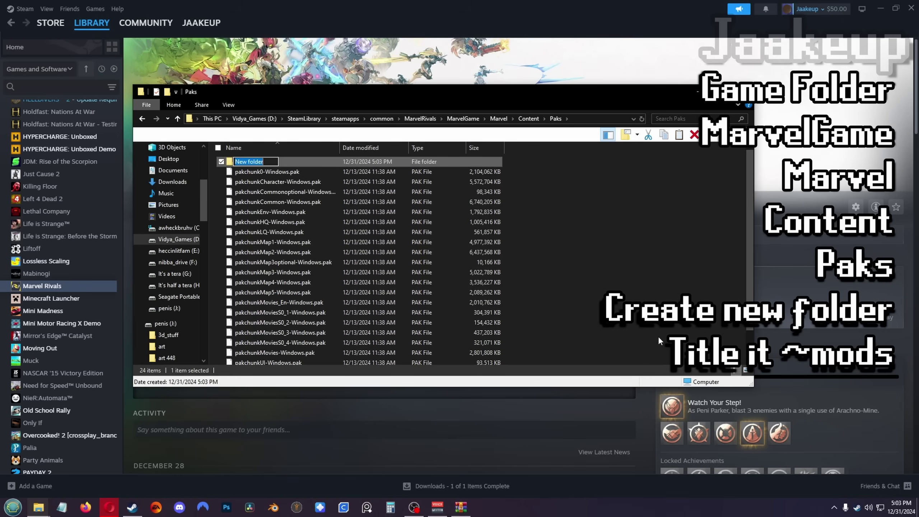
text(~mods)
key(Return)
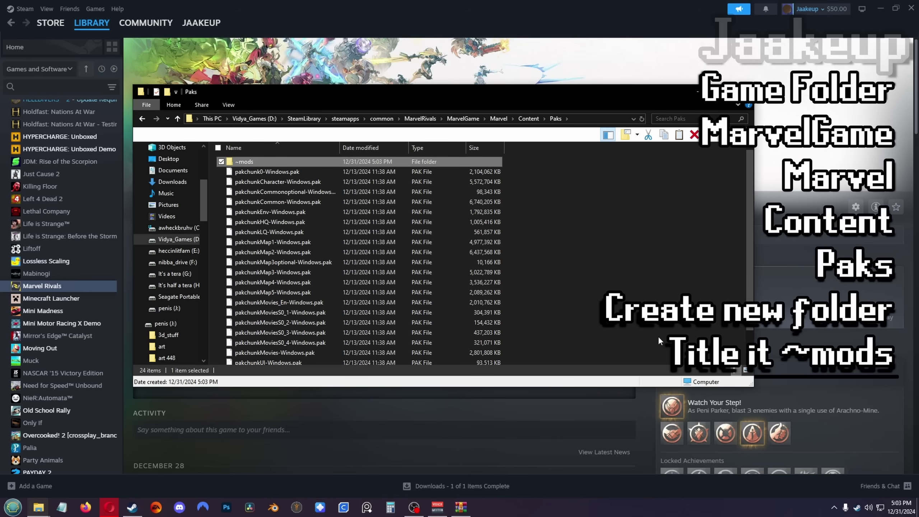
double_click(358, 163)
Step: Minimize the Downloads window, copy FPS.pak from the archive into the ~mods folder, and close the folder and archive windows
mouse_move(40, 513)
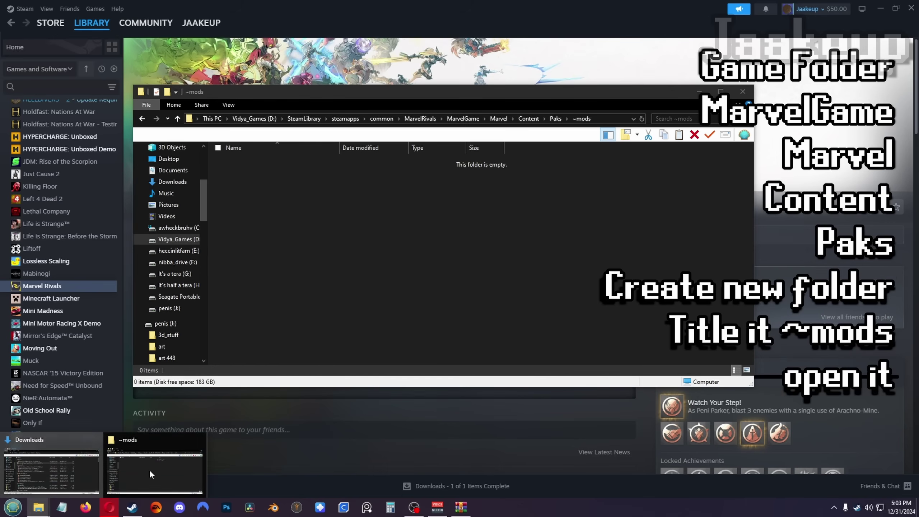
click(32, 479)
click(836, 36)
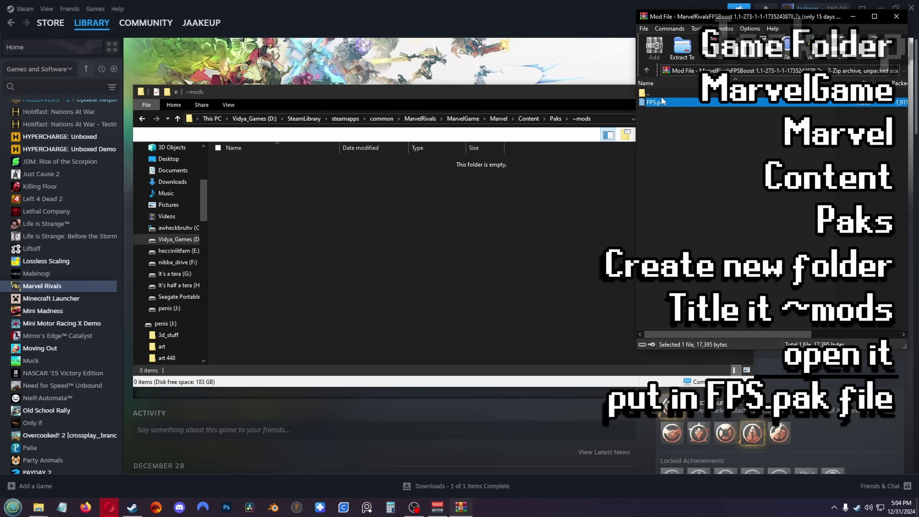
drag(661, 101, 435, 261)
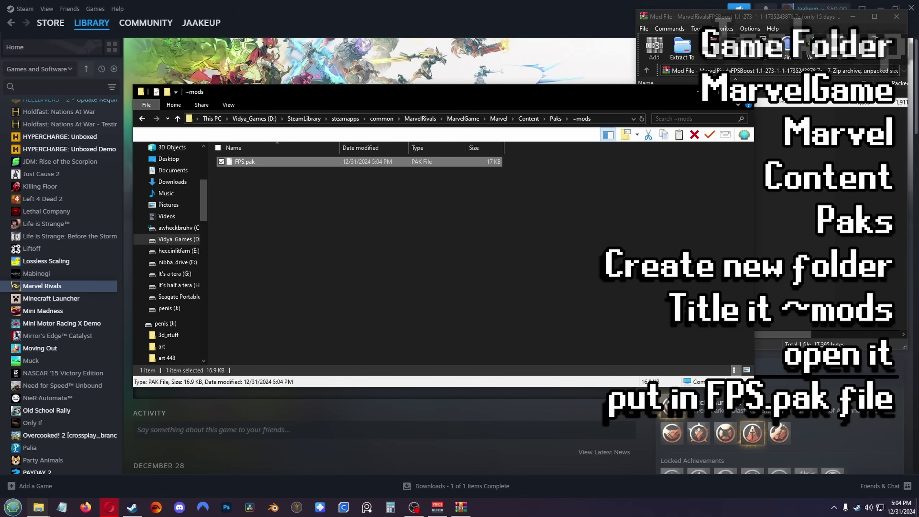
click(744, 92)
click(896, 16)
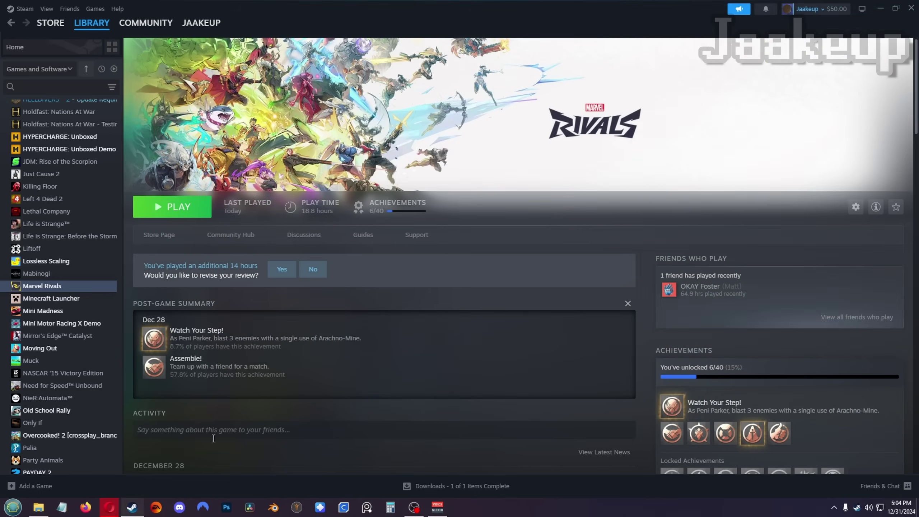
Step: Open the No AA GameUserSettings.ini archive from the Downloads folder and enter its No AA 58% folder
click(38, 507)
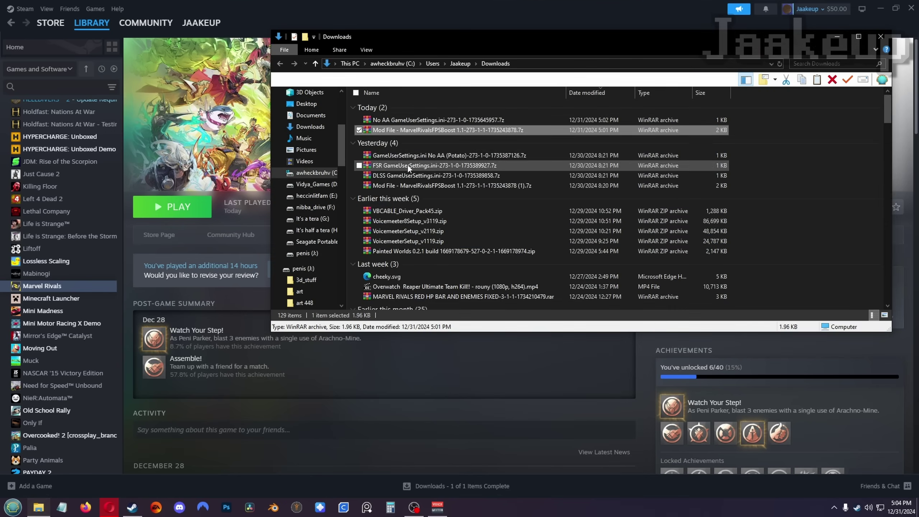
double_click(411, 120)
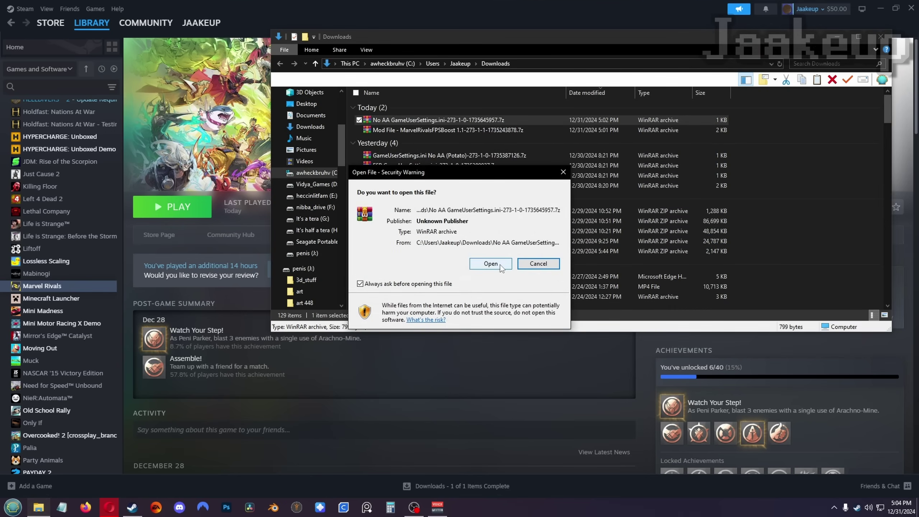
click(501, 266)
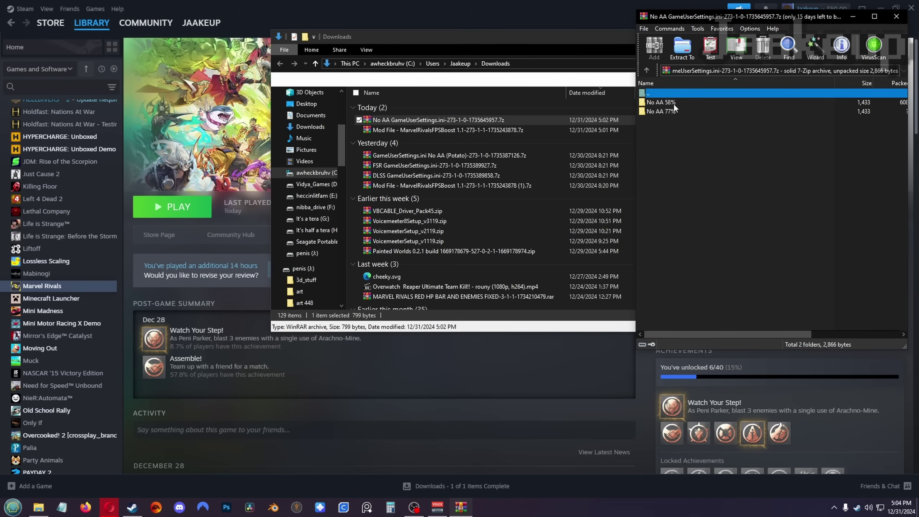
click(671, 112)
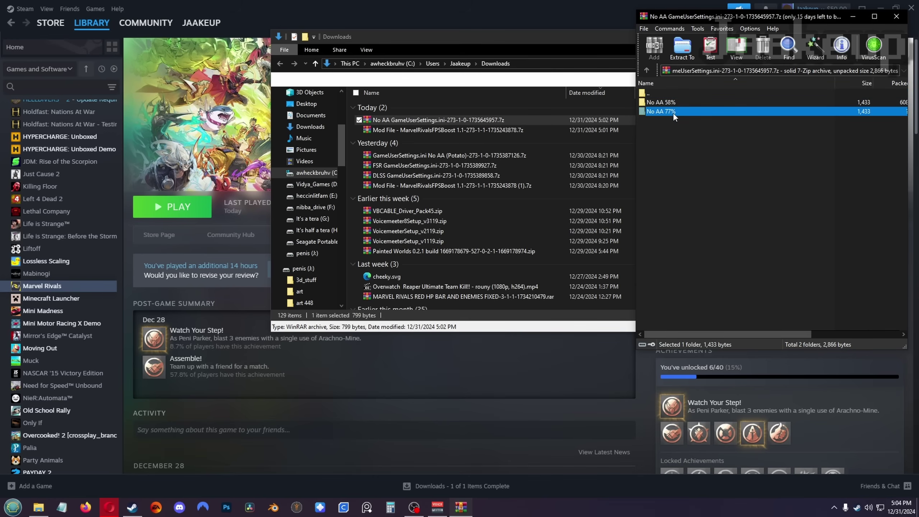
click(675, 103)
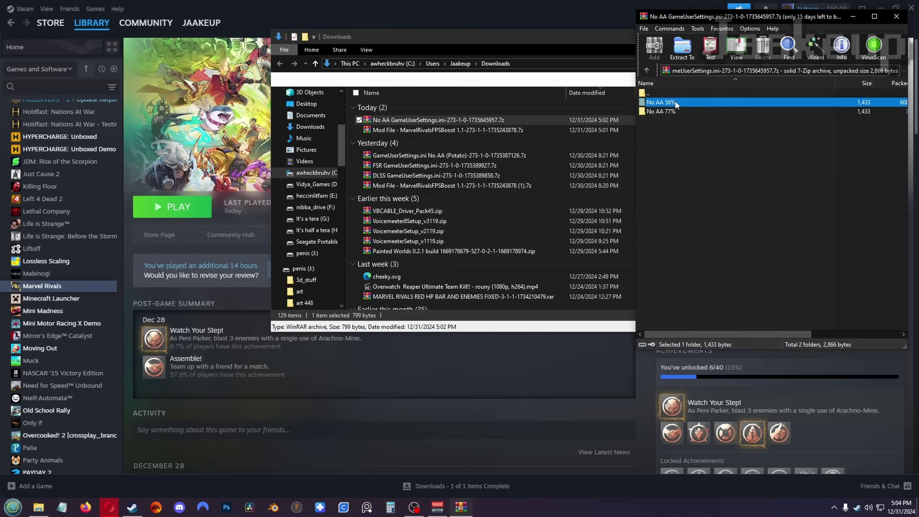
double_click(675, 102)
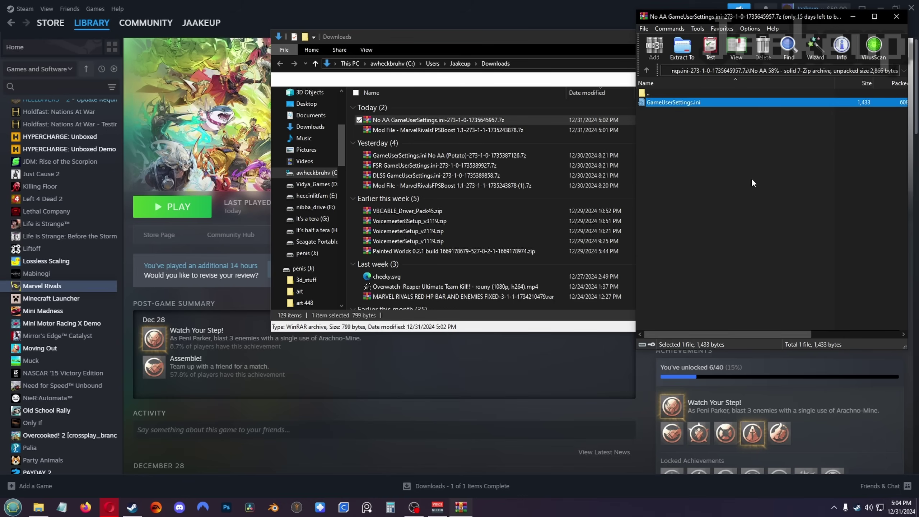
Step: Minimize the Downloads and Steam windows, keeping the archive window open on the desktop
key(alt+F4)
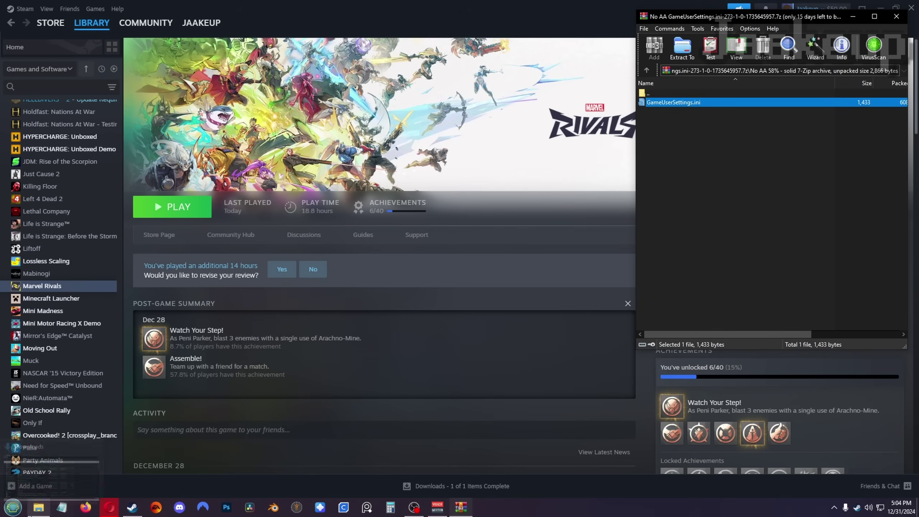
click(508, 237)
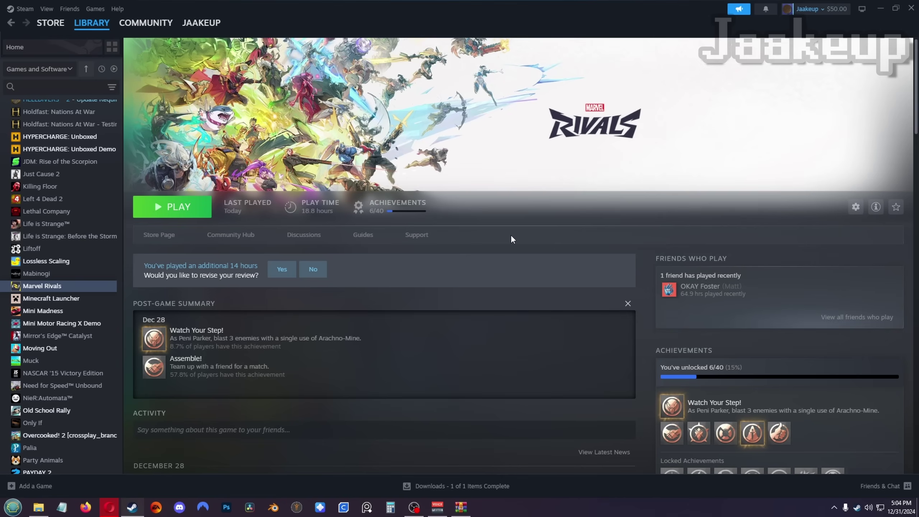
click(881, 7)
click(423, 263)
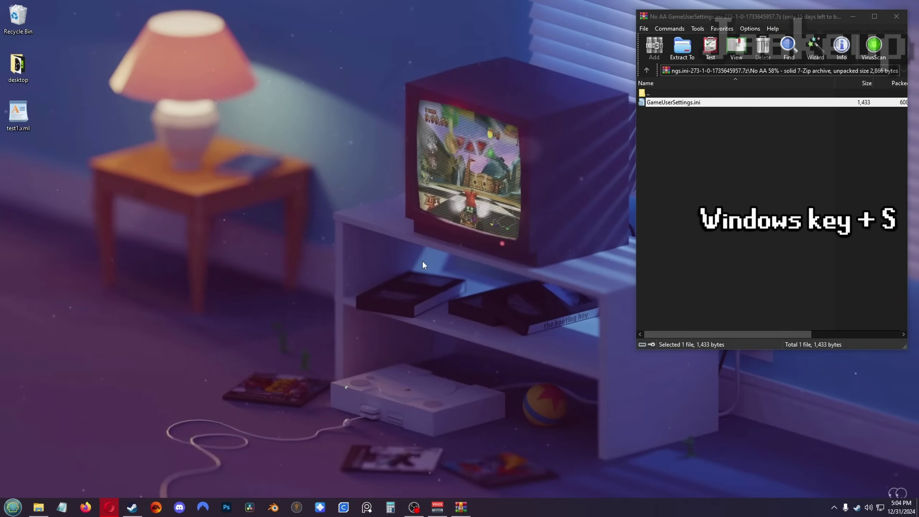
Step: Search Windows for %appdata% and open the matching folder
key(super+s)
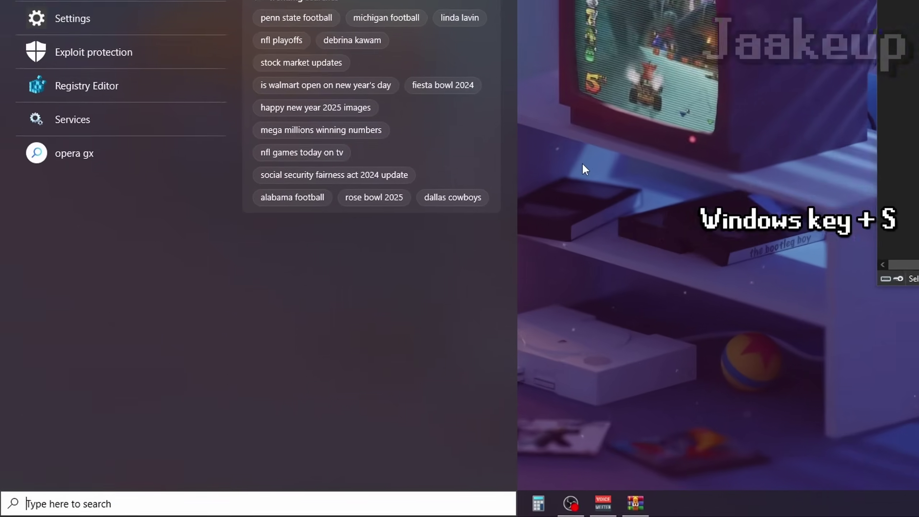
text(%appdat)
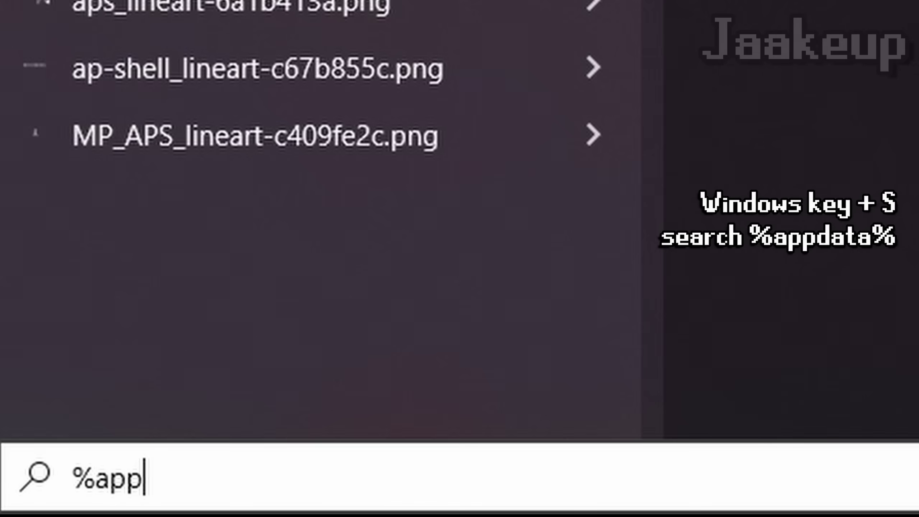
text(a%)
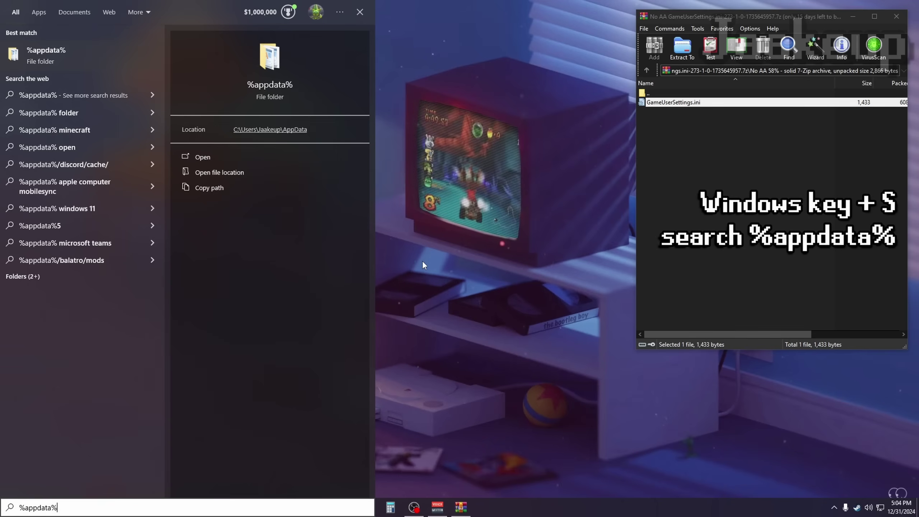
key(Return)
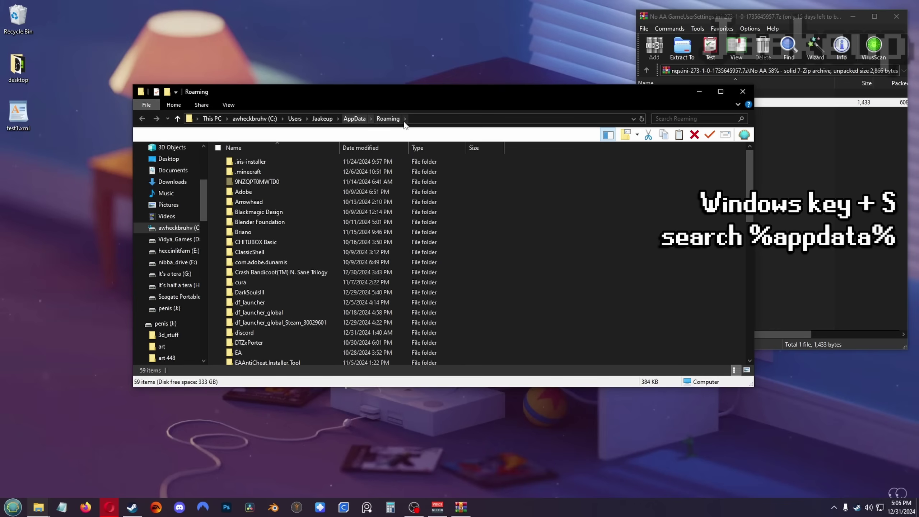
Step: Go up to AppData and navigate through Local, Marvel, Saved and Config into the Windows folder
click(358, 119)
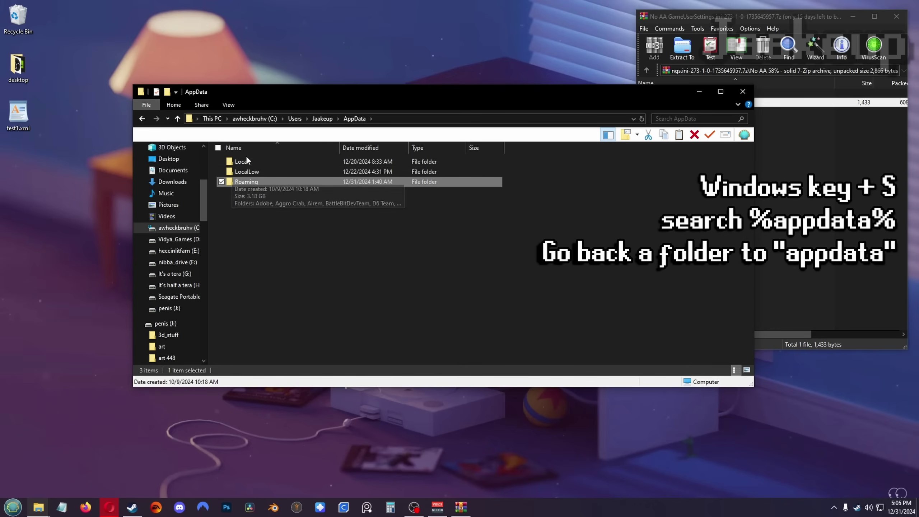
double_click(258, 162)
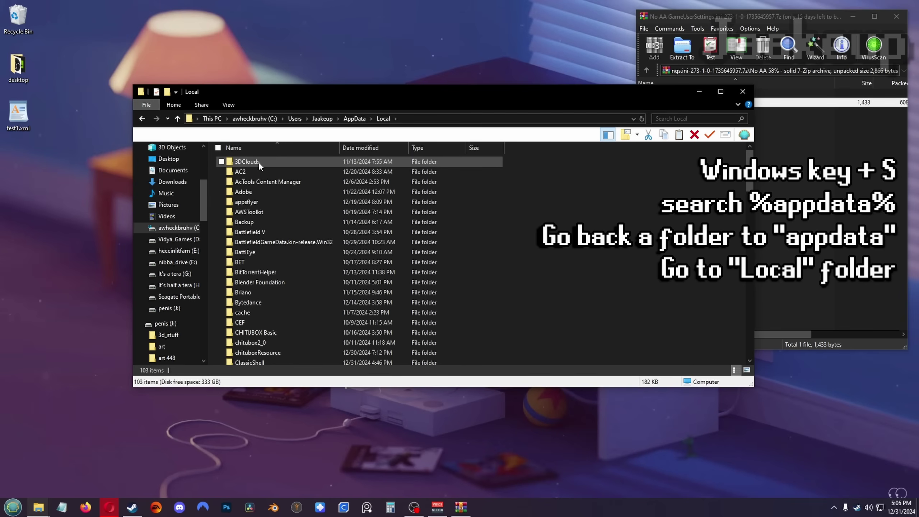
scroll(283, 270, down, 10)
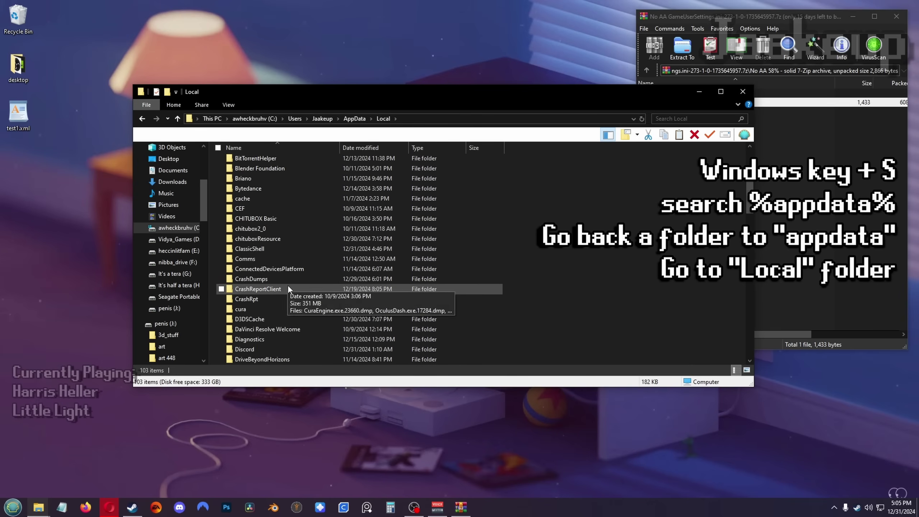
scroll(290, 292, down, 3)
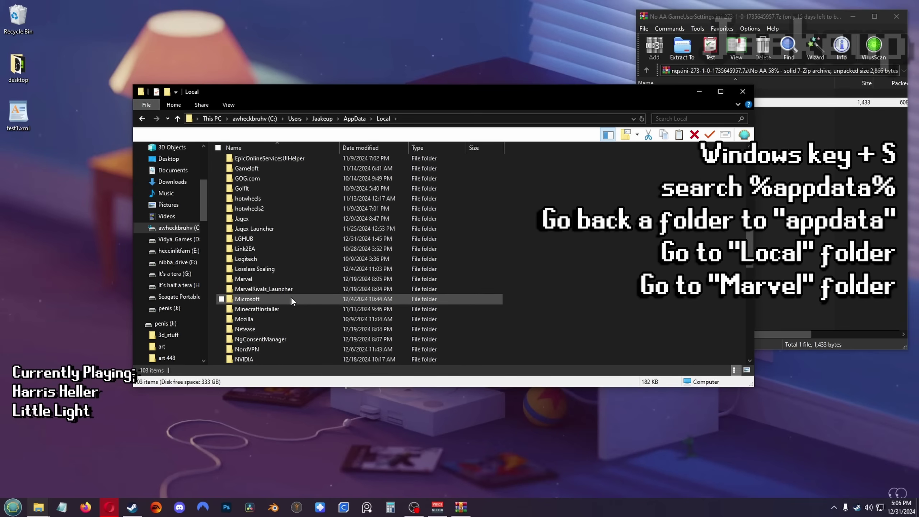
double_click(279, 279)
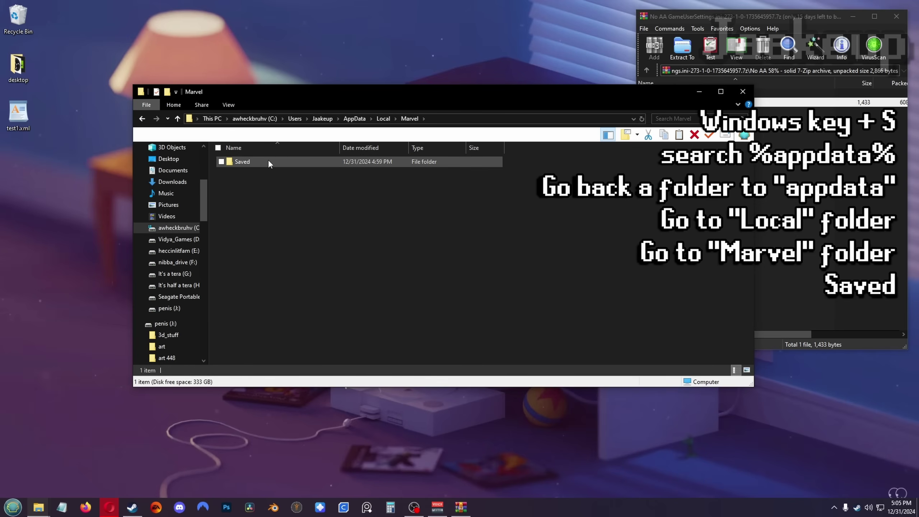
double_click(268, 161)
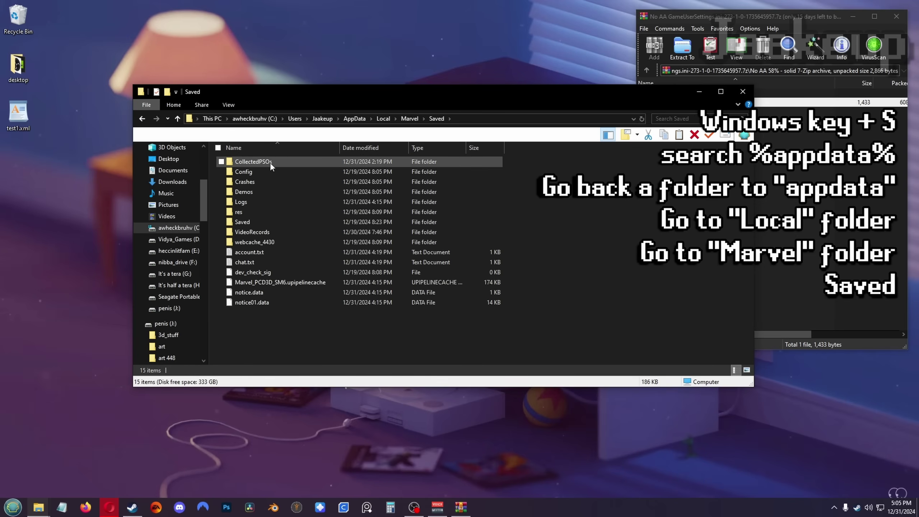
double_click(269, 172)
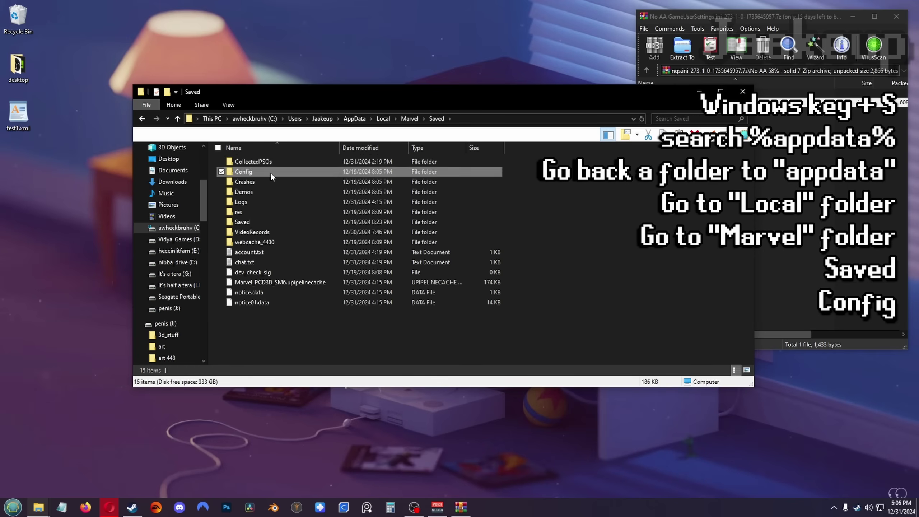
double_click(270, 172)
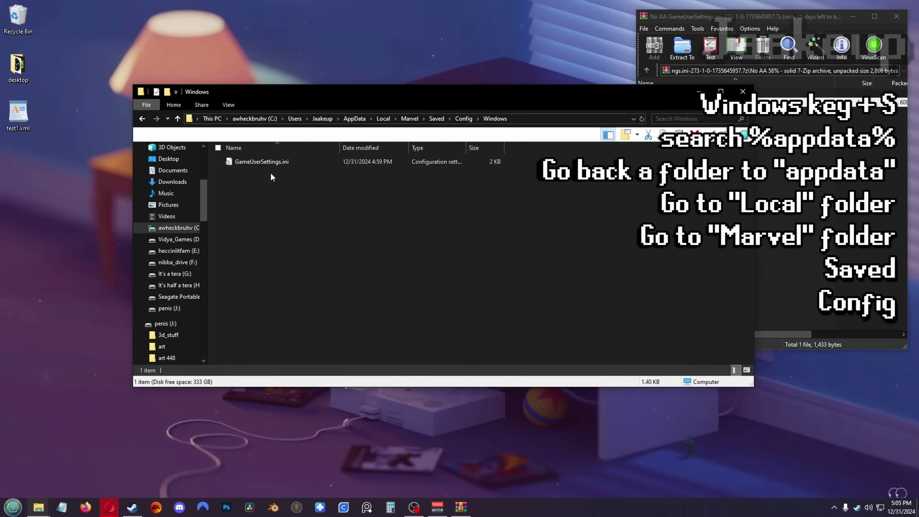
Step: Move the folder window clear of the archive and transfer the archive's GameUserSettings.ini into the Windows folder, replacing the existing file
click(273, 162)
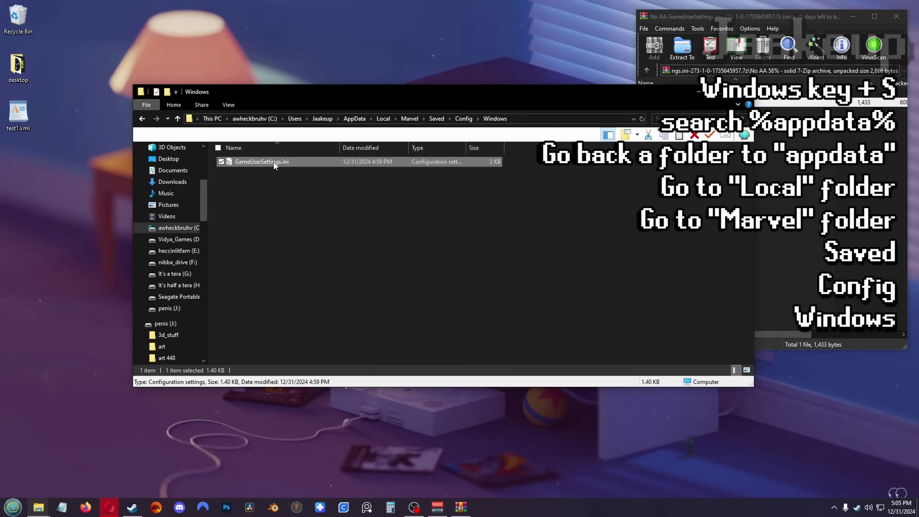
drag(428, 89, 341, 70)
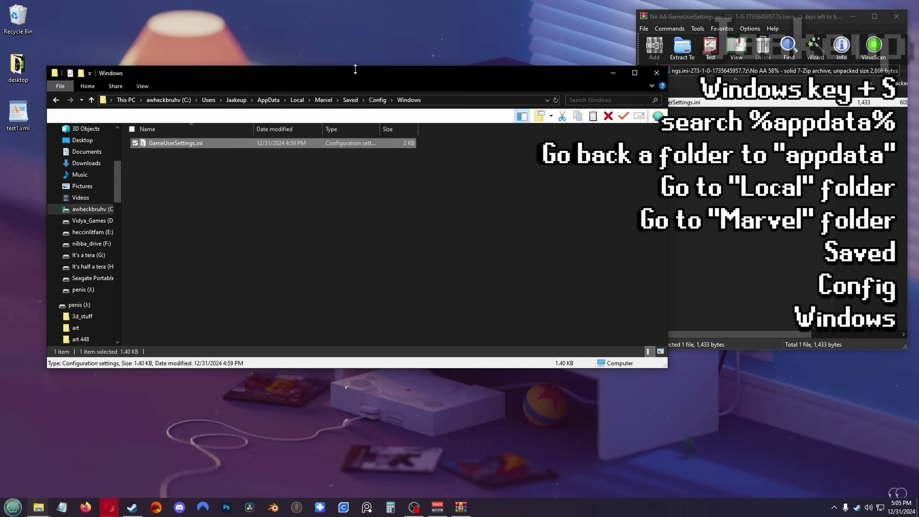
click(717, 108)
click(673, 102)
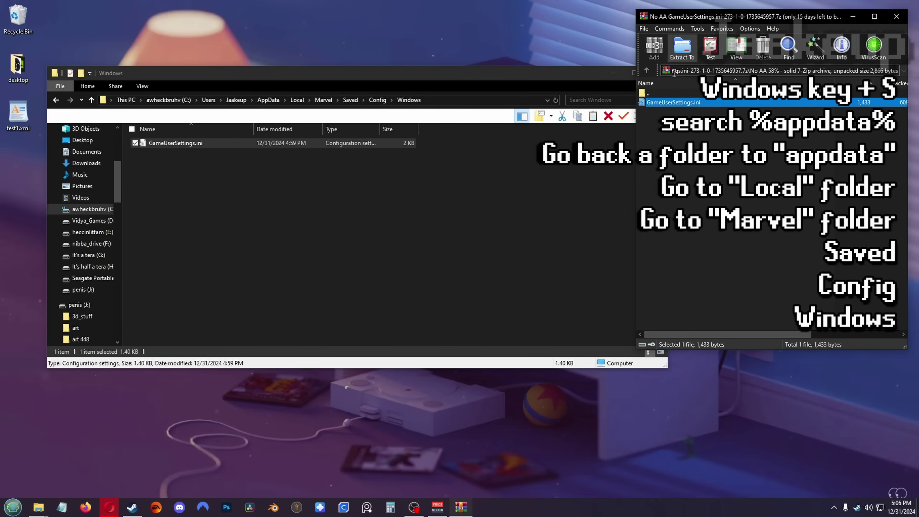
drag(692, 100, 304, 249)
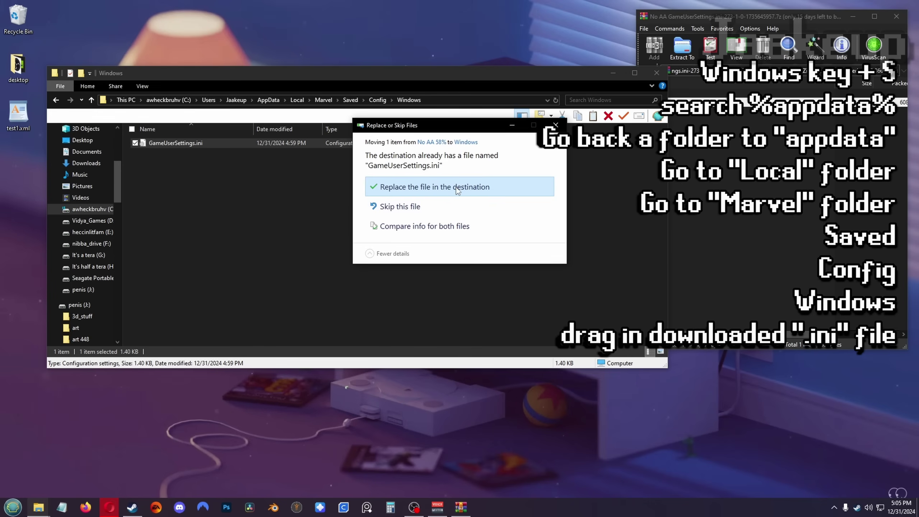
click(456, 187)
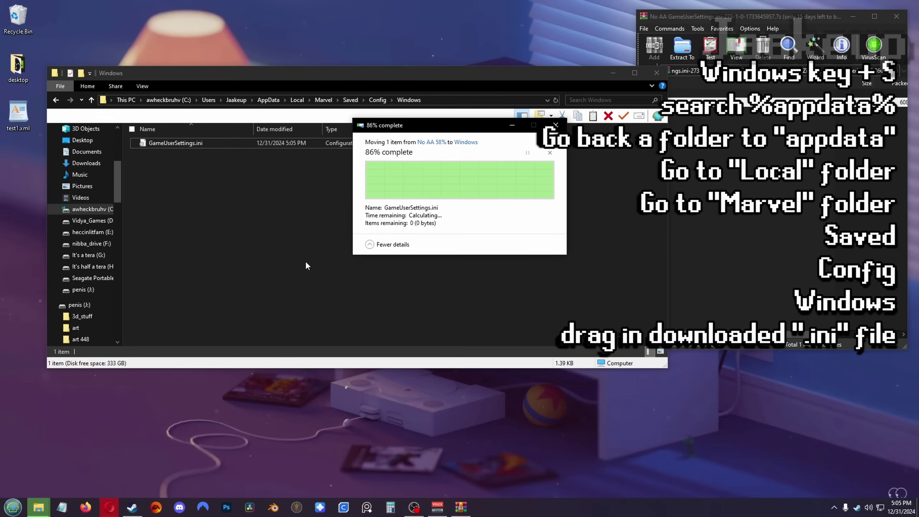
Step: Switch to the browser and review the GameUserSettings.ini variants in the FPS Performance Enhancer file list
click(109, 506)
scroll(268, 217, up, 5)
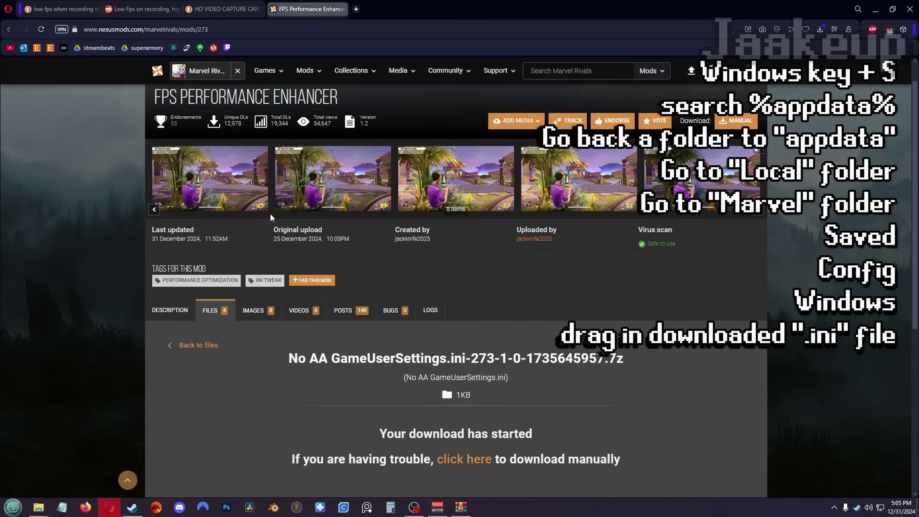
key(alt+Left)
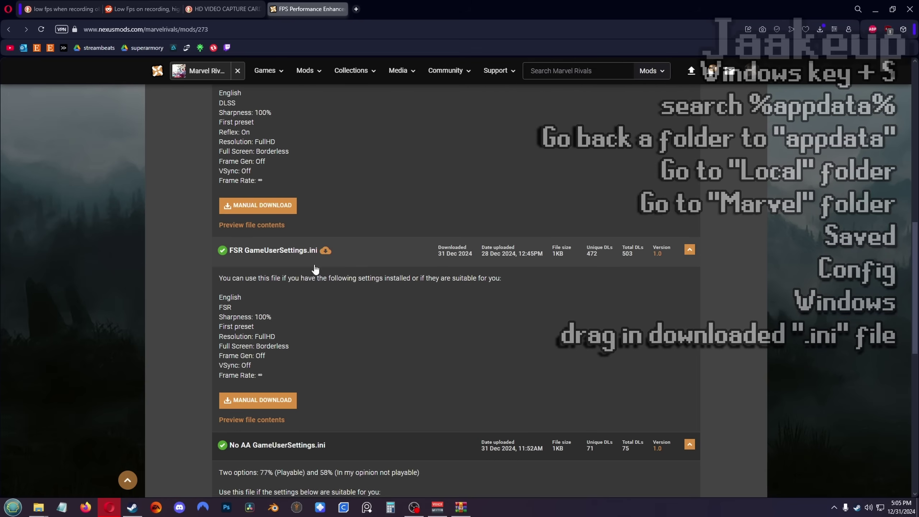
scroll(318, 267, up, 8)
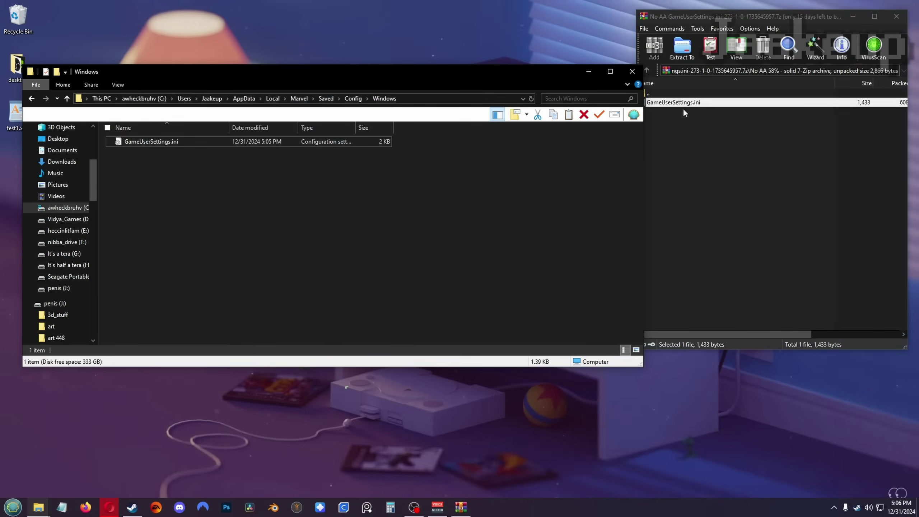
Step: Open GameUserSettings.ini from the Windows folder in Notepad and highlight the quality lines from sg.ShadowQuality to sg.AntiAliasingQuality
click(683, 110)
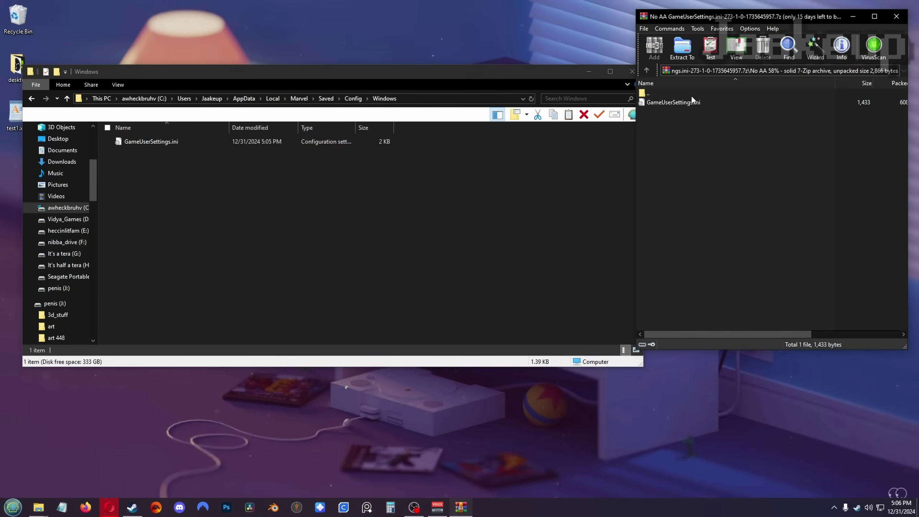
double_click(152, 142)
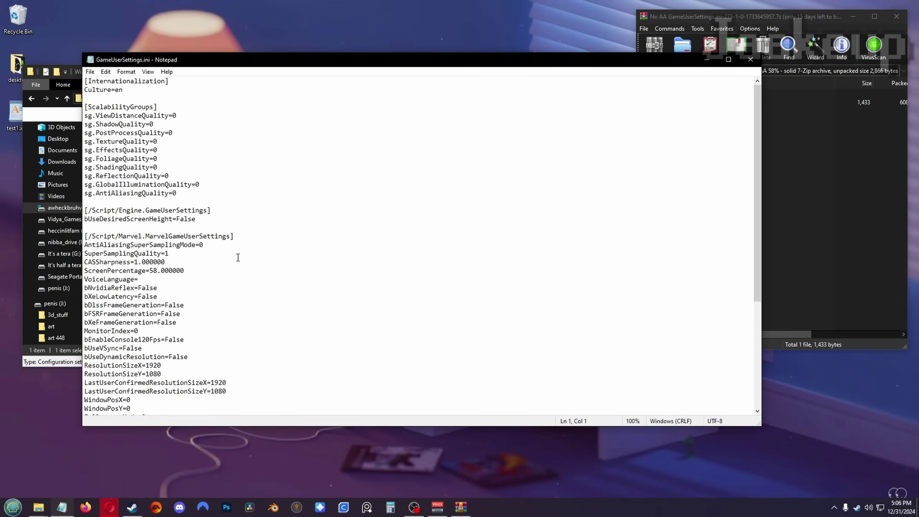
key(alt+F4)
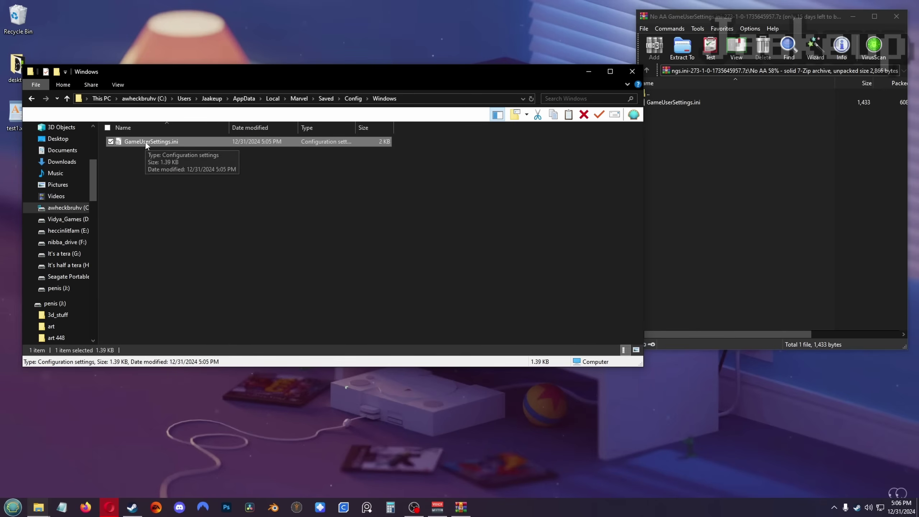
right_click(145, 142)
mouse_move(73, 223)
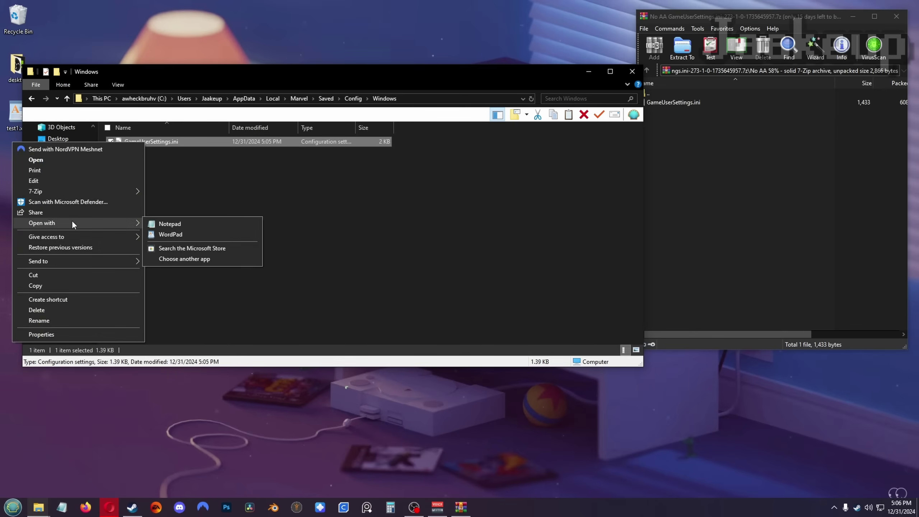
click(179, 223)
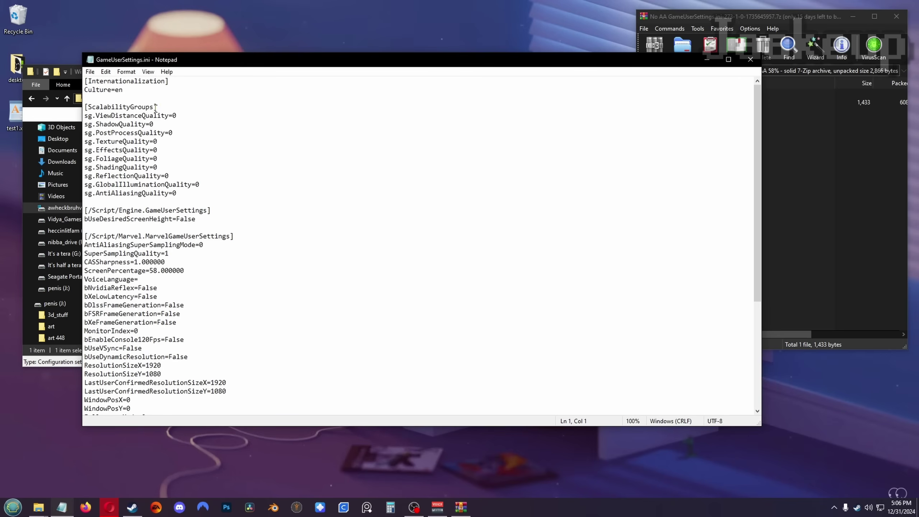
drag(179, 116, 211, 196)
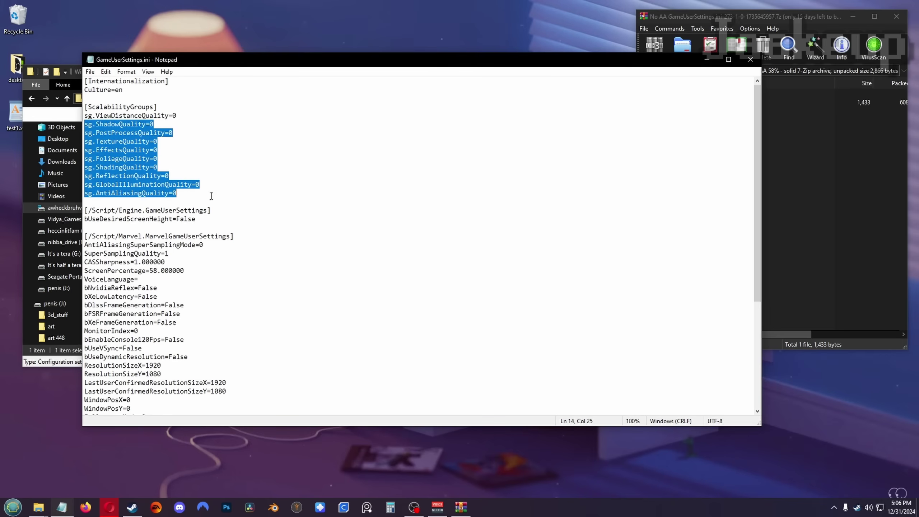
Step: Clear the highlighted quality lines and highlight the ScreenPercentage line in the MarvelGameUserSettings section
click(213, 195)
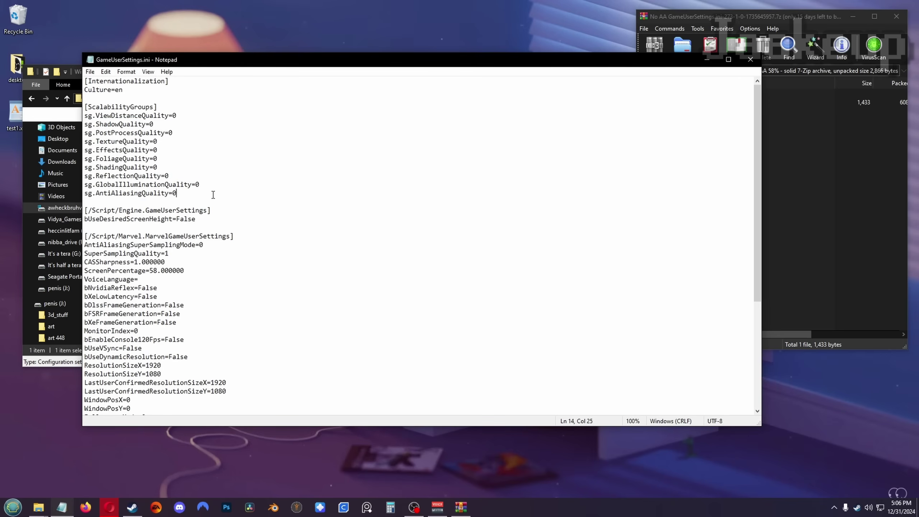
scroll(188, 233, down, 1)
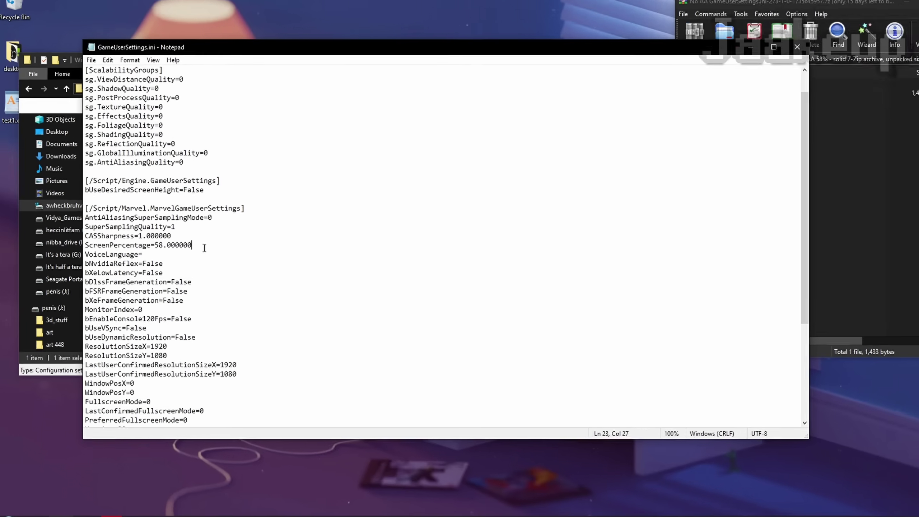
drag(199, 245, 67, 247)
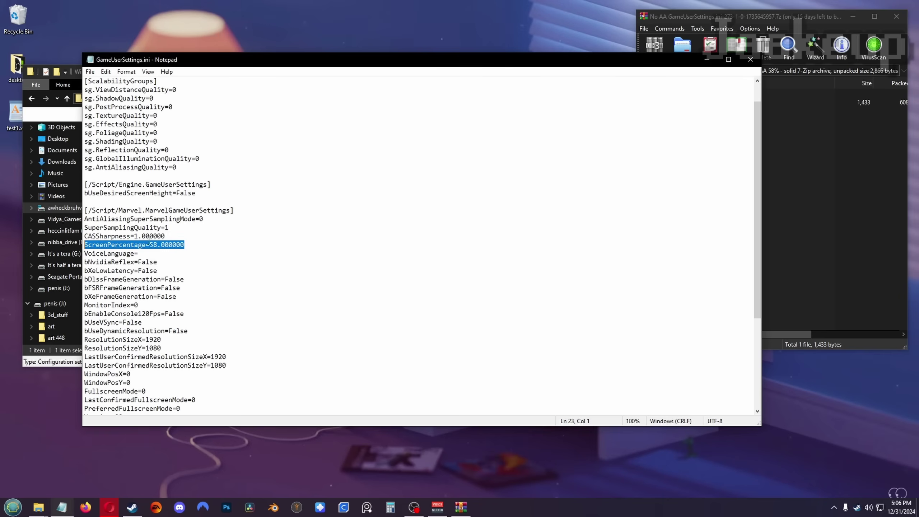
Step: Highlight the ResolutionSizeX and ResolutionSizeY lines to point out the resolution values, and close the GameUserSettings.ini text file
scroll(269, 264, down, 4)
drag(253, 263, 211, 253)
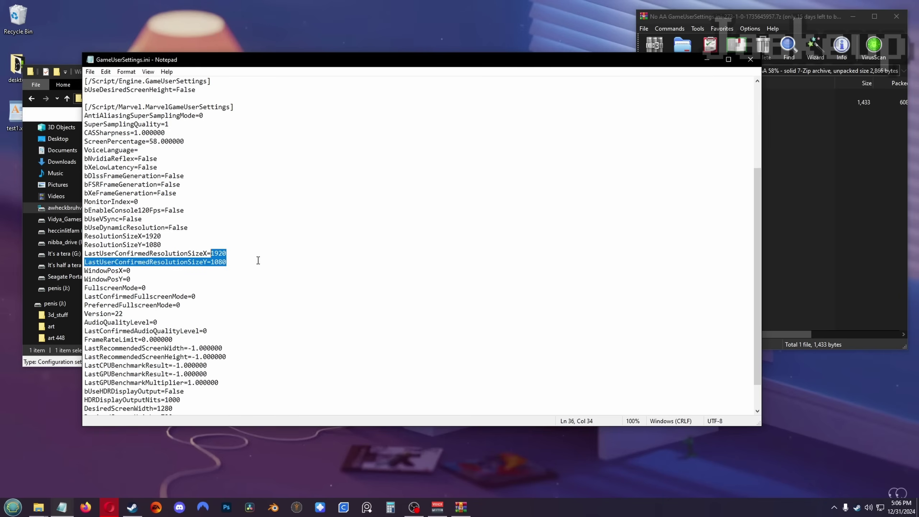
click(238, 262)
drag(235, 262, 216, 263)
click(243, 256)
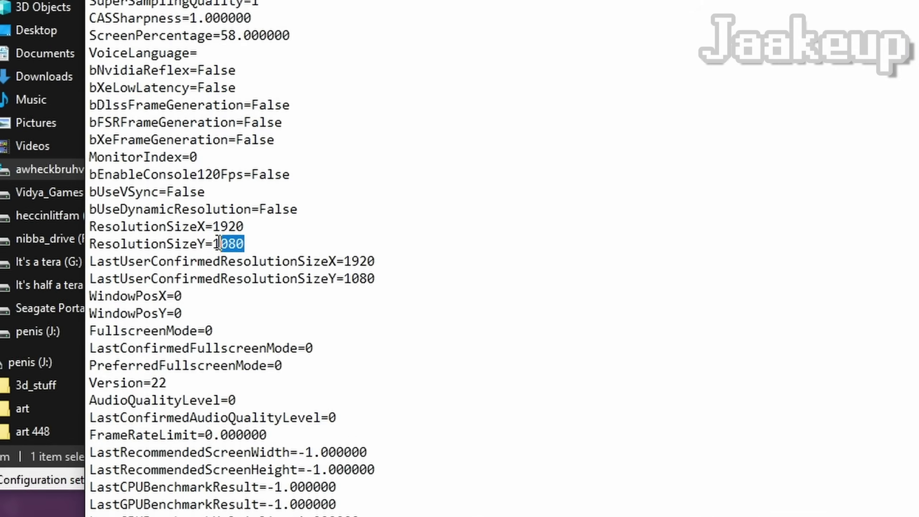
drag(162, 244, 77, 235)
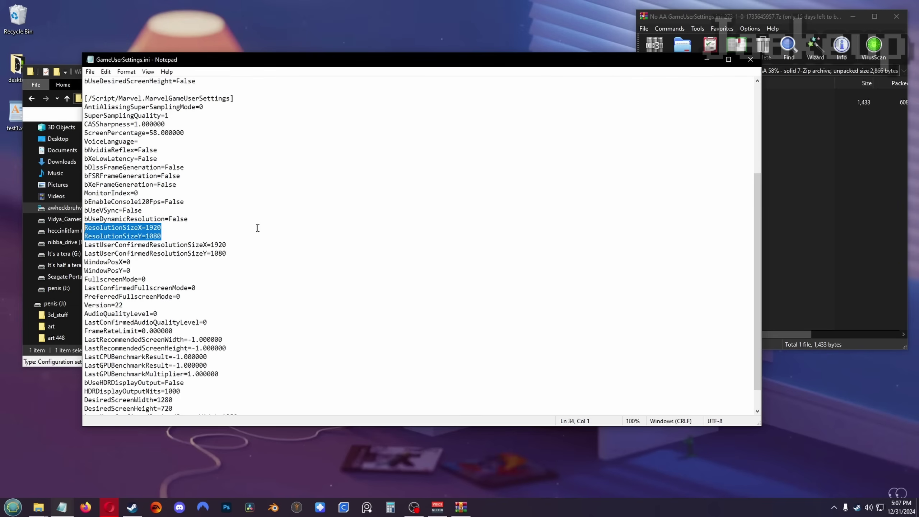
scroll(257, 228, up, 5)
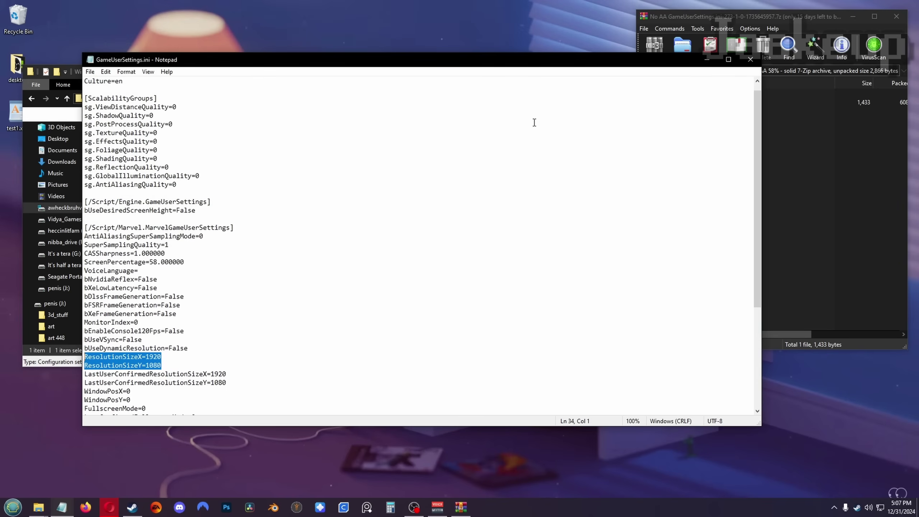
click(755, 60)
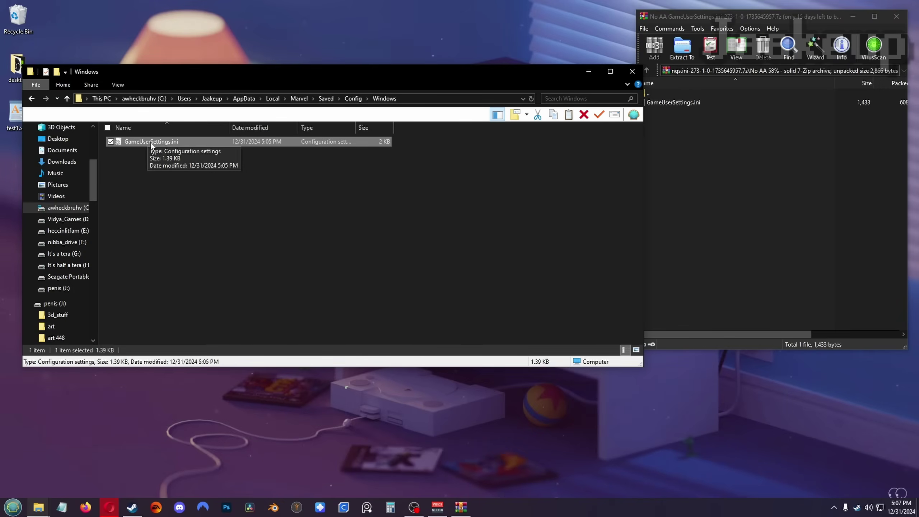
Step: Mark GameUserSettings.ini as Read-only in its file properties and confirm
right_click(199, 143)
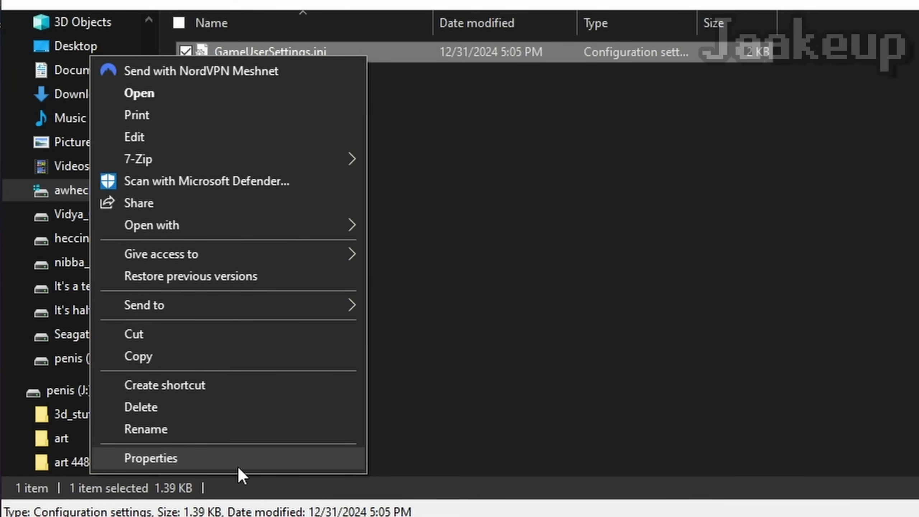
click(238, 466)
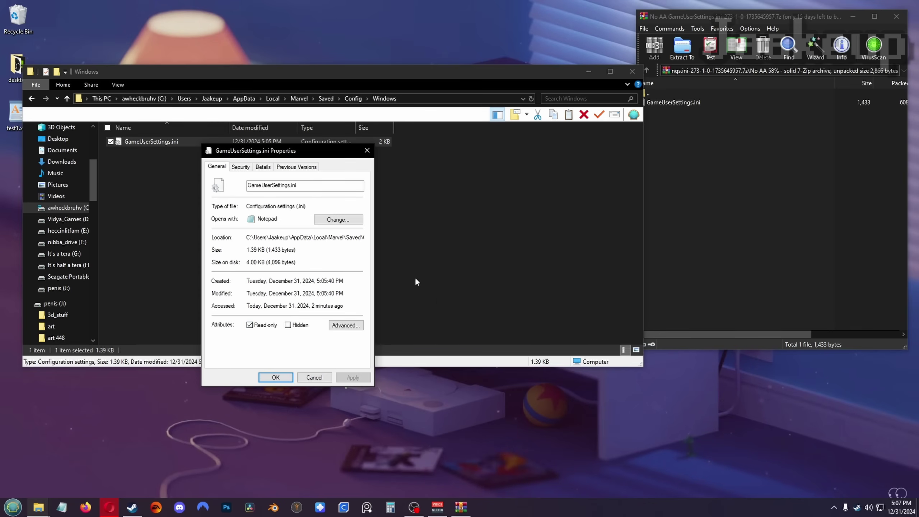
drag(304, 150, 326, 106)
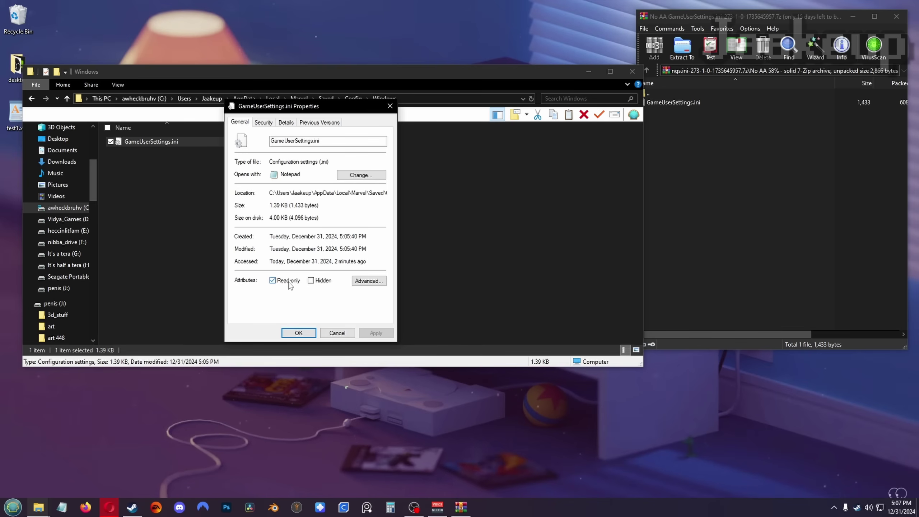
click(298, 332)
Step: Switch to Steam, launch Marvel Rivals and move around the Practice Range to check the frame rate
click(132, 507)
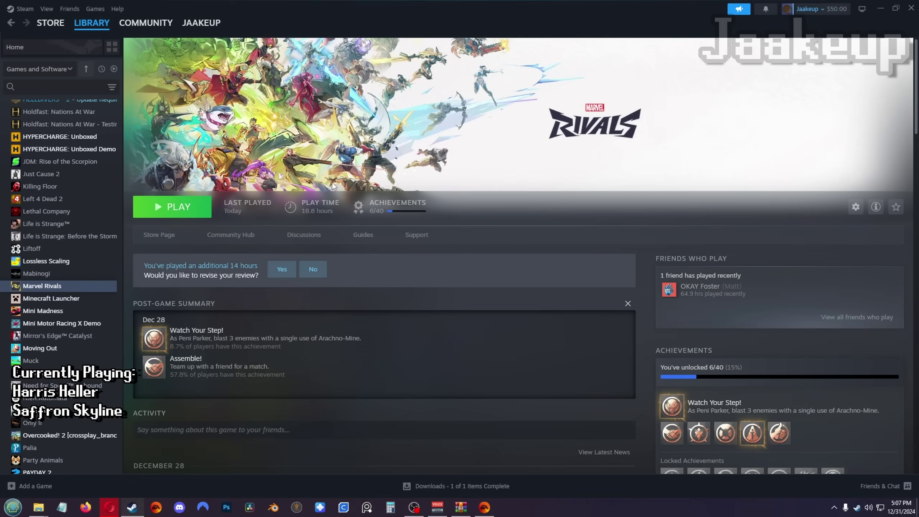
click(202, 210)
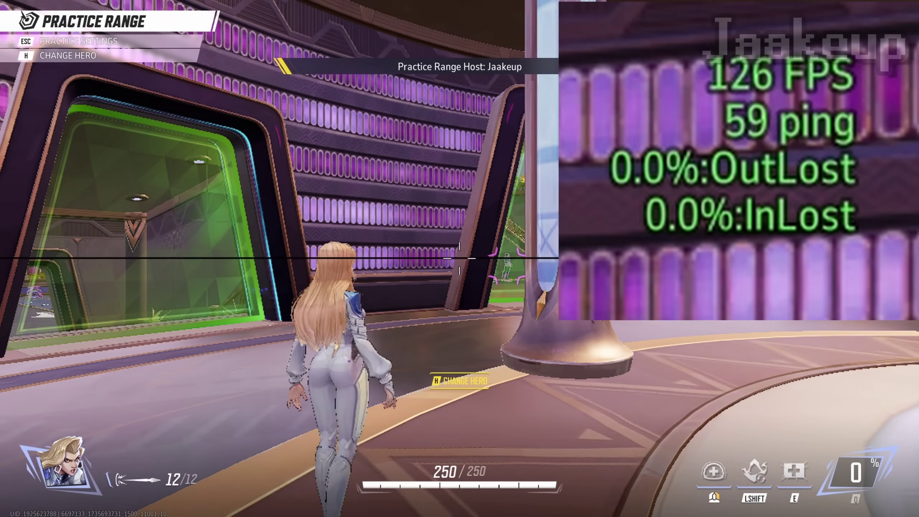
key(w)
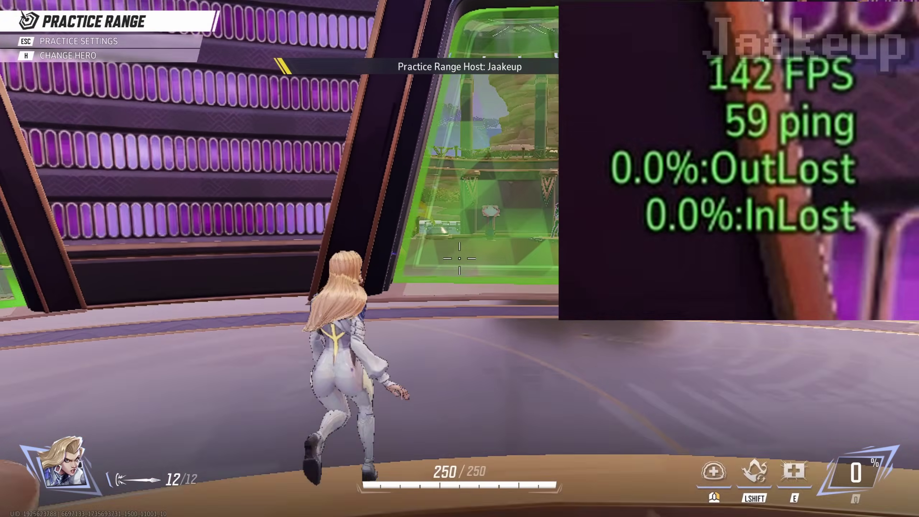
key(w)
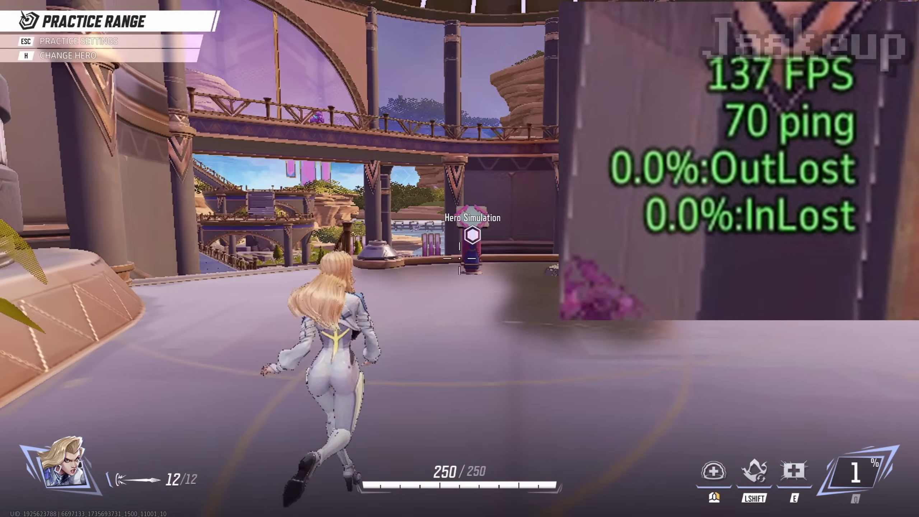
key(w)
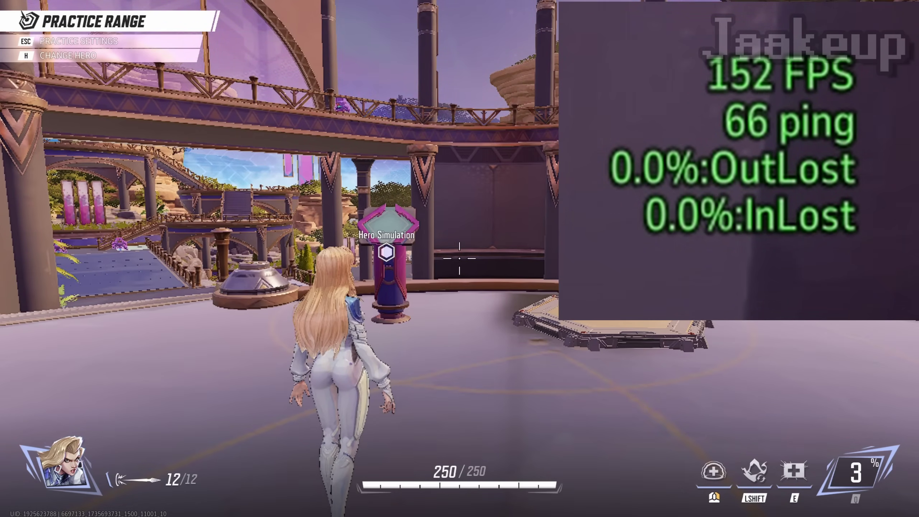
key(w)
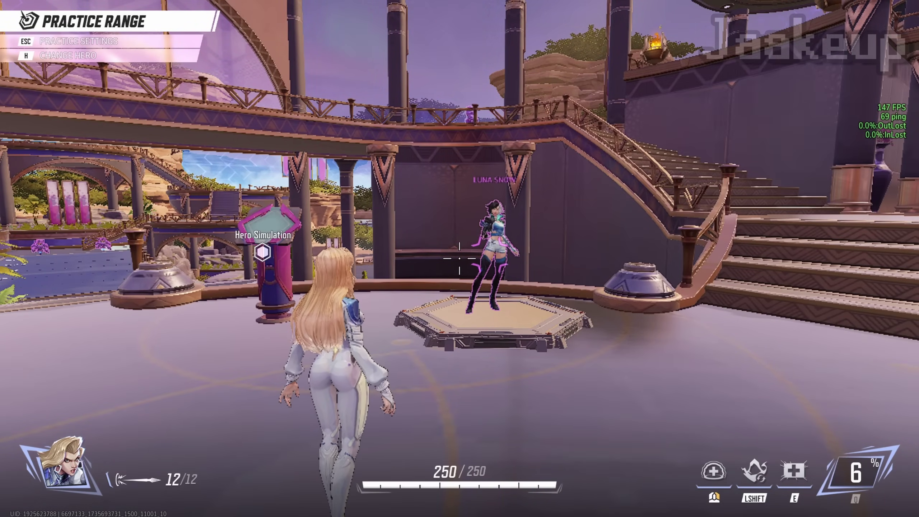
key(w)
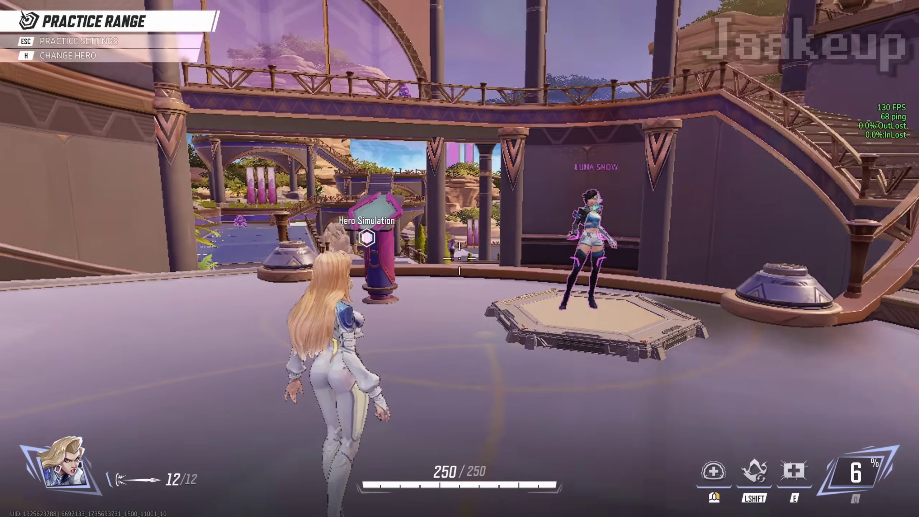
key(w)
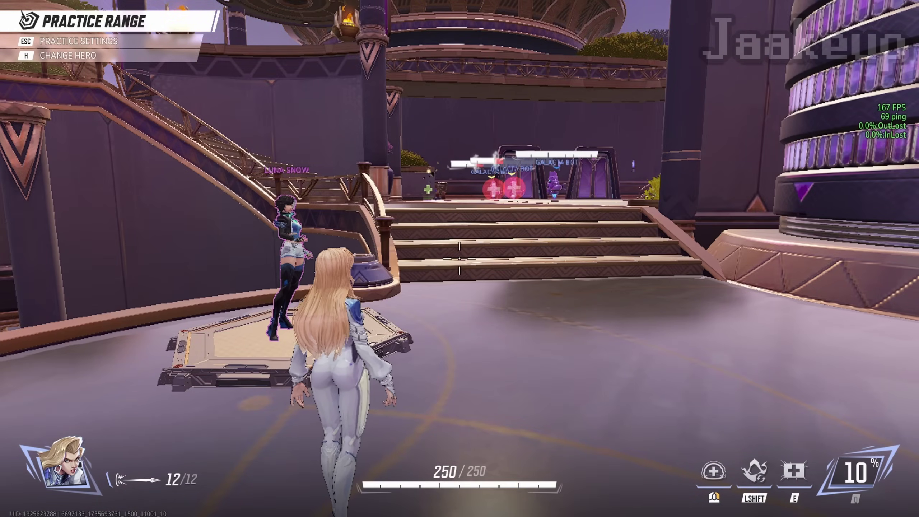
key(w)
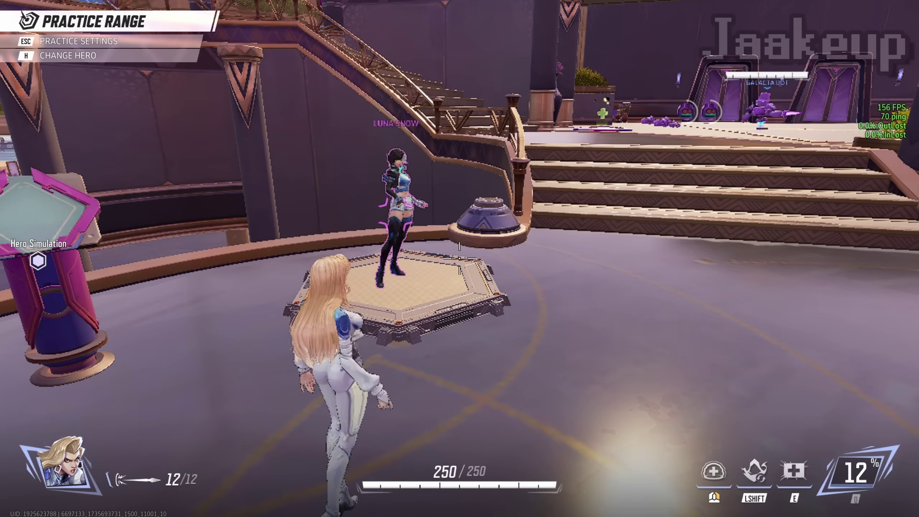
key(space)
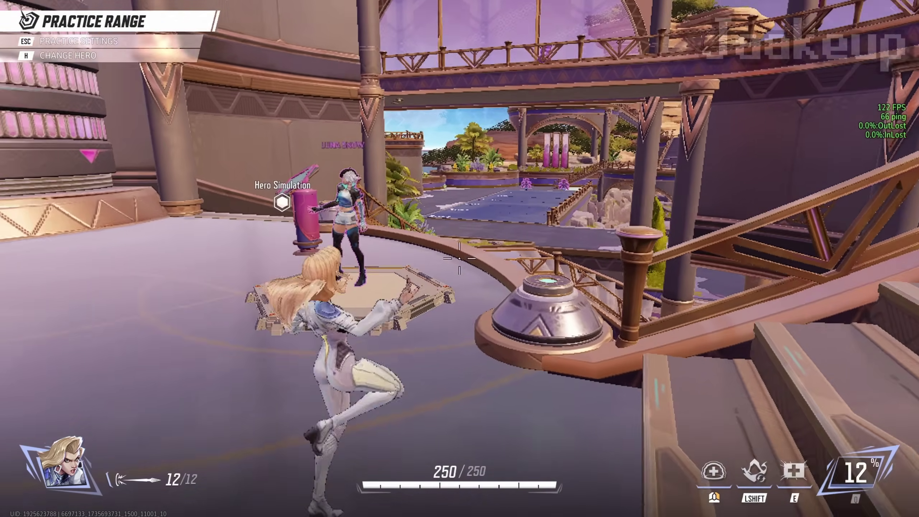
key(w)
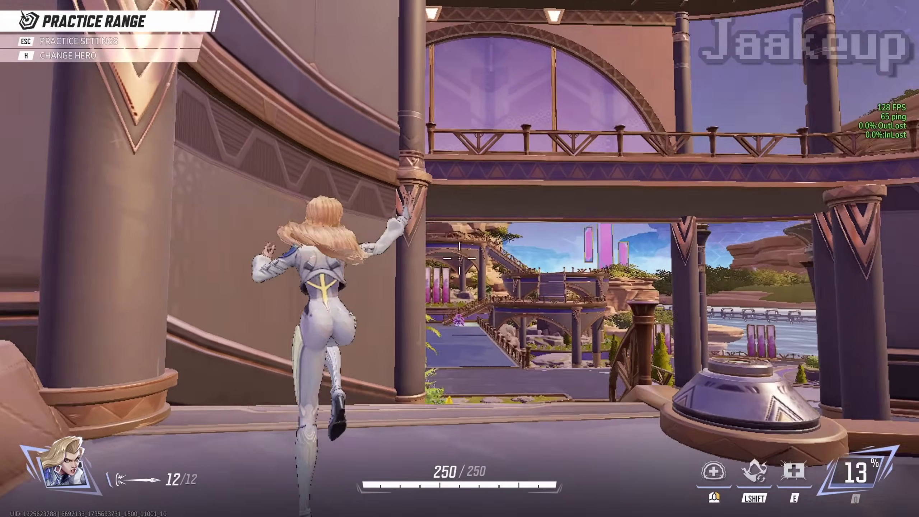
key(w)
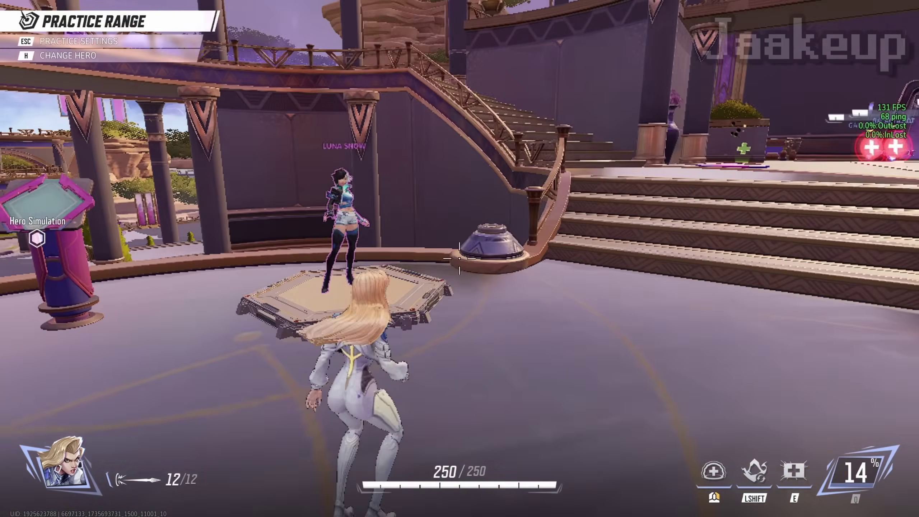
Step: Review the game's Display settings, apply them with TAAU at Render Scaling 100, and return to the Practice Range
key(Escape)
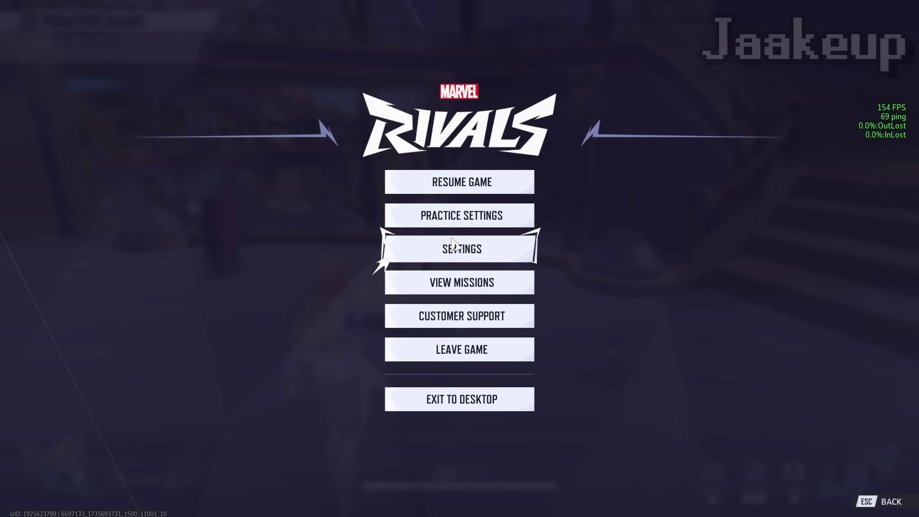
click(453, 244)
click(198, 19)
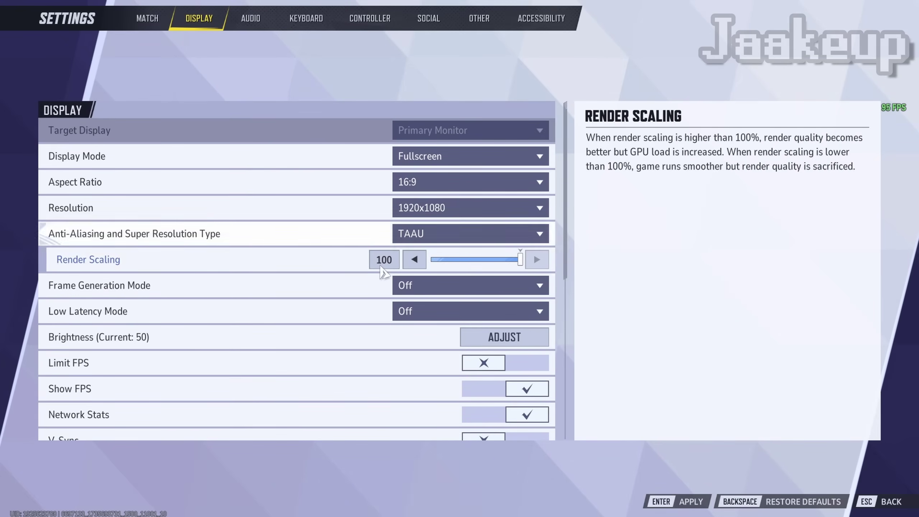
scroll(326, 283, down, 5)
scroll(317, 342, up, 5)
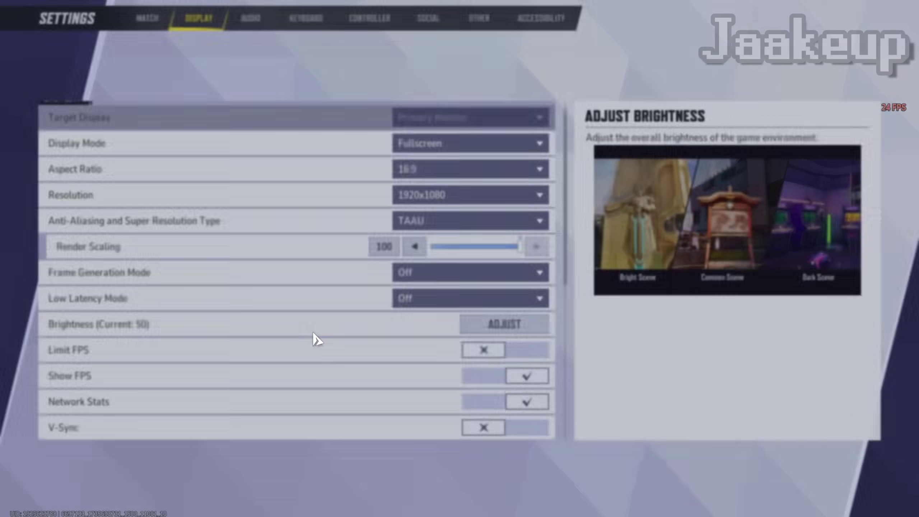
key(Return)
click(420, 336)
key(Escape)
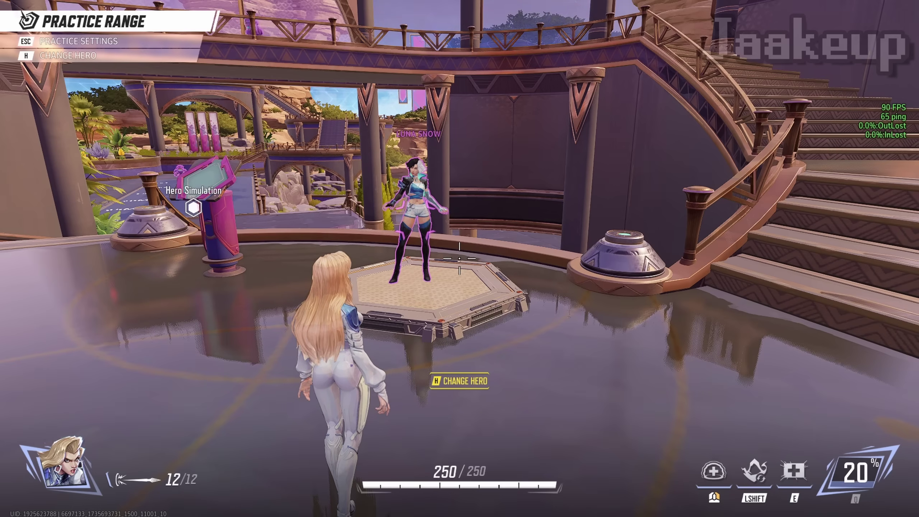
key(a)
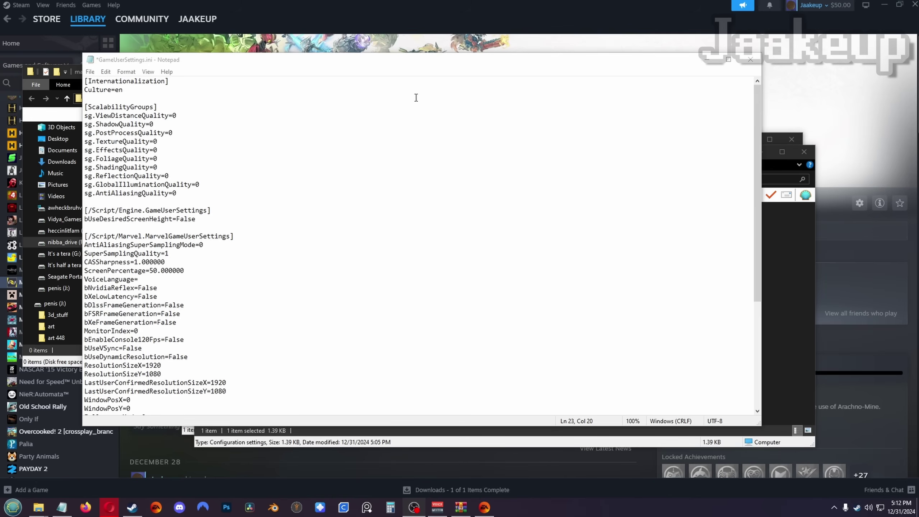
Step: Close GameUserSettings.ini without saving its changes and clear its Read-only attribute in the file properties
click(751, 61)
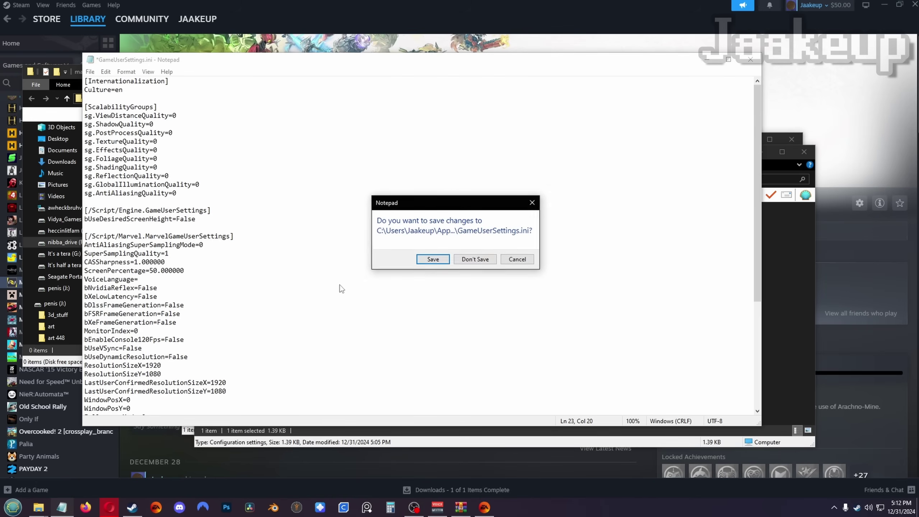
click(485, 264)
right_click(325, 222)
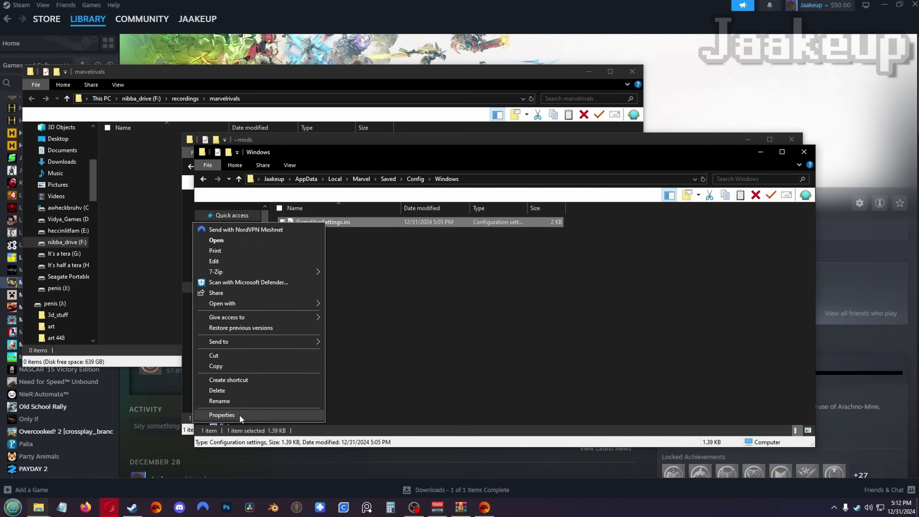
click(238, 415)
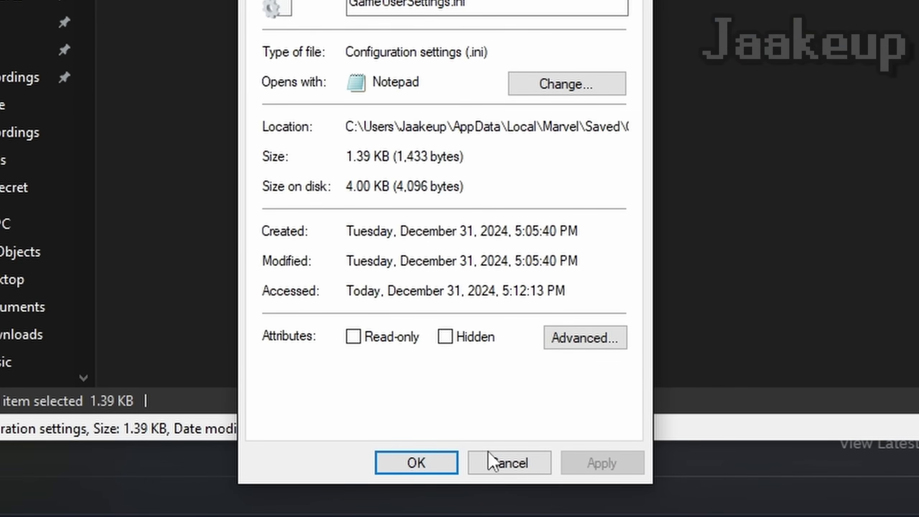
click(490, 456)
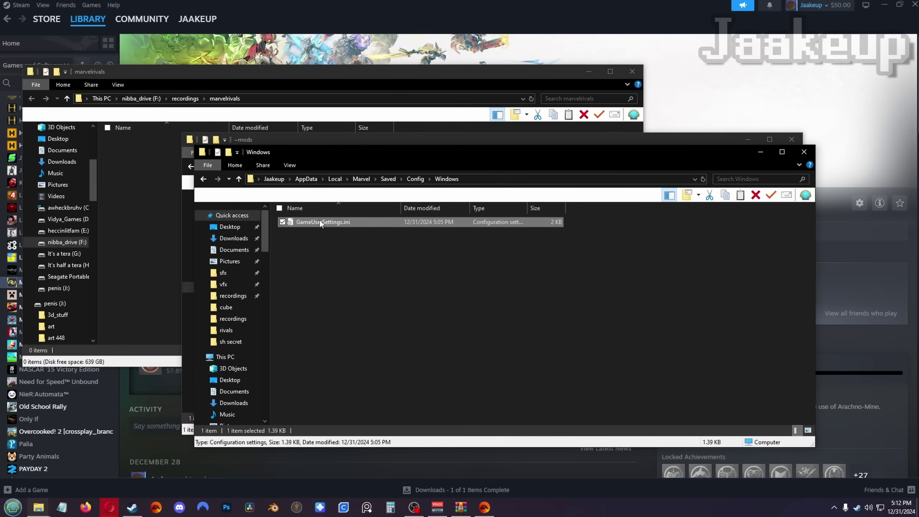
Step: Reopen GameUserSettings.ini, set ScreenPercentage to 50.000000 and SuperSamplingQuality to 0, then save and close the file
double_click(320, 221)
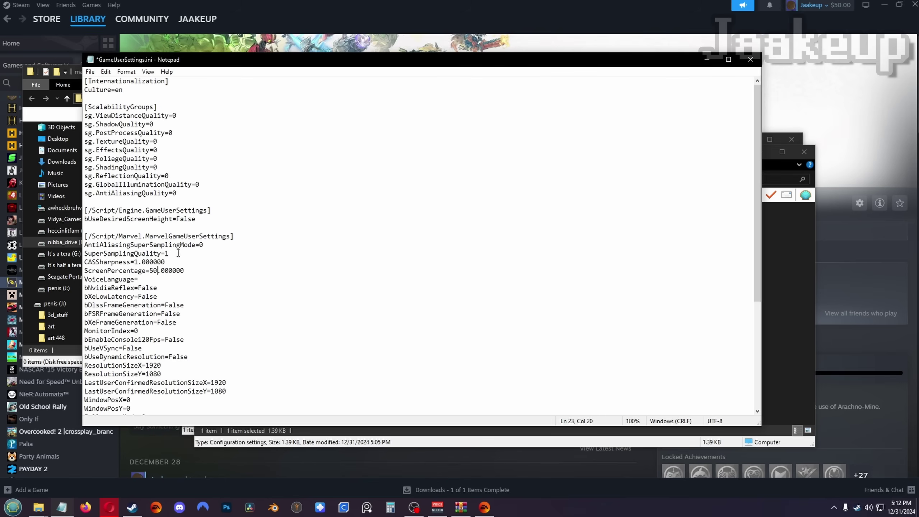
click(90, 72)
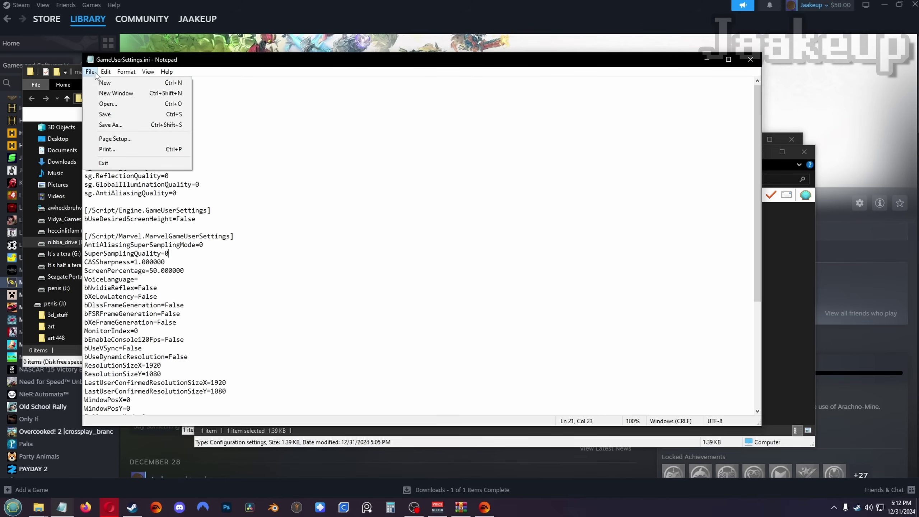
click(120, 113)
click(749, 59)
Step: Set the Read-only attribute on GameUserSettings.ini in its file properties
right_click(198, 221)
click(227, 411)
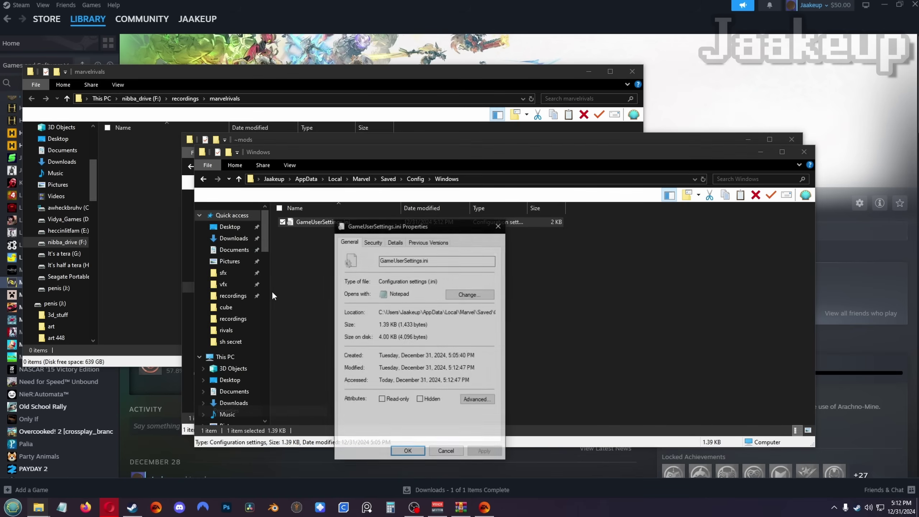
click(399, 399)
click(408, 451)
Step: Switch to Steam, launch Marvel Rivals and check the frame rate around the Practice Range's starting area and stairs
key(alt+Tab)
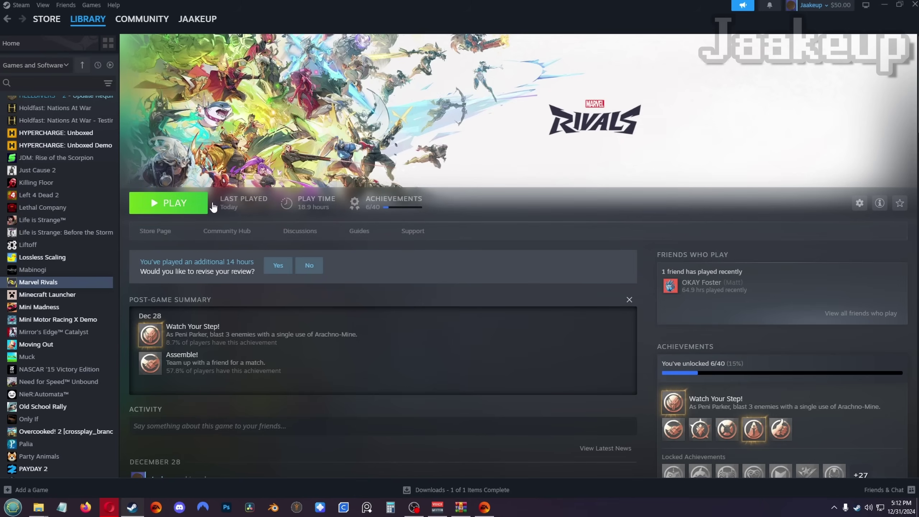
click(211, 204)
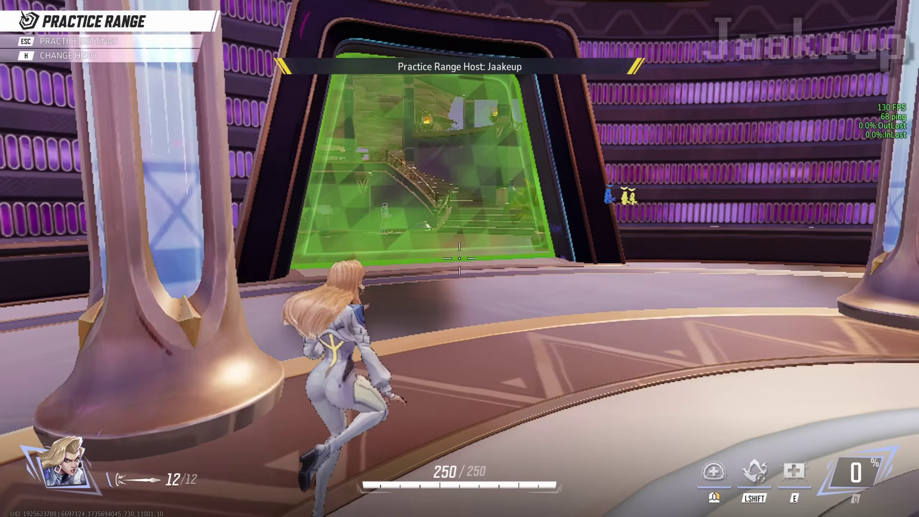
key(w)
key(w)
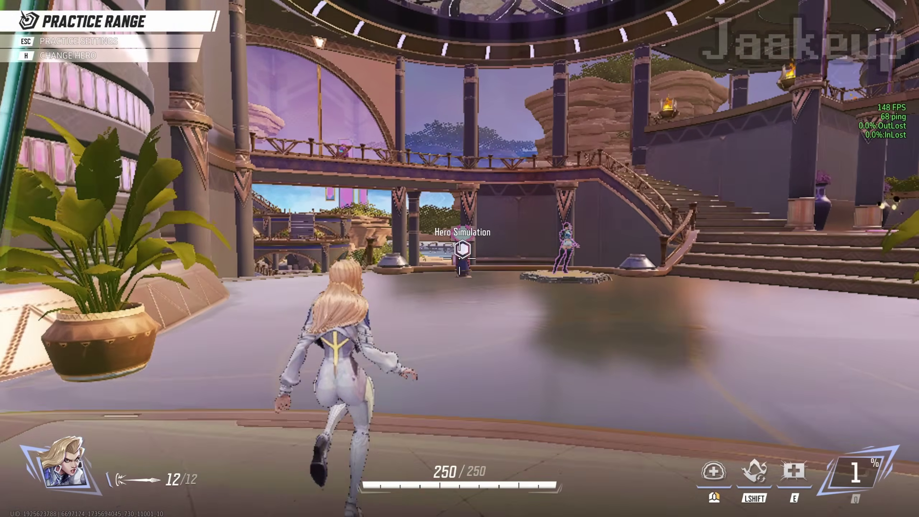
key(w)
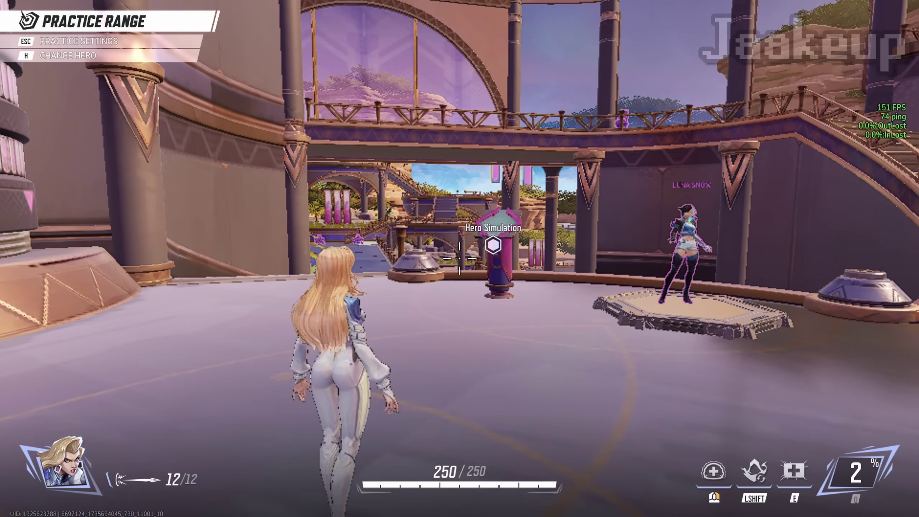
key(d)
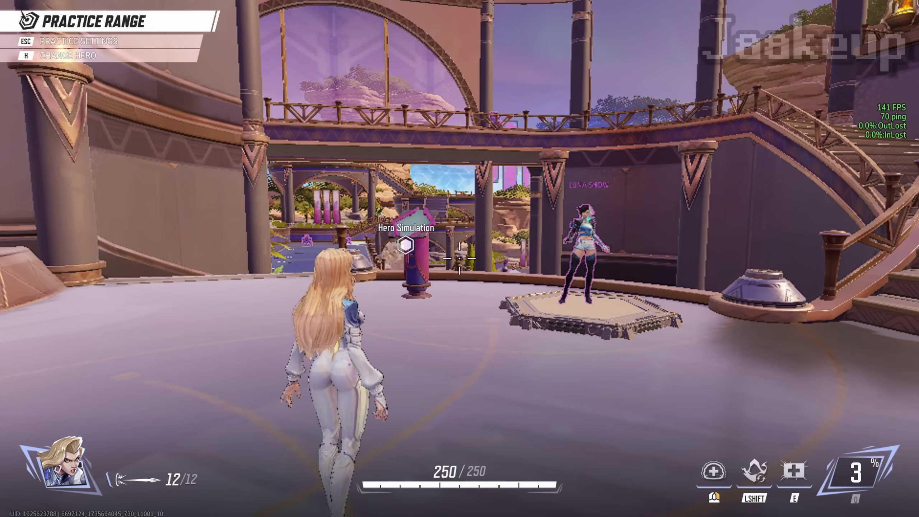
key(a)
key(w)
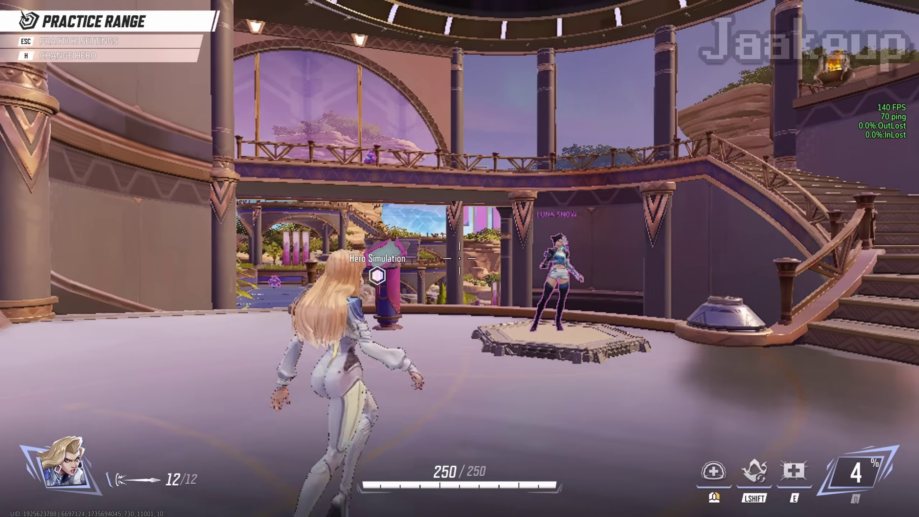
key(w)
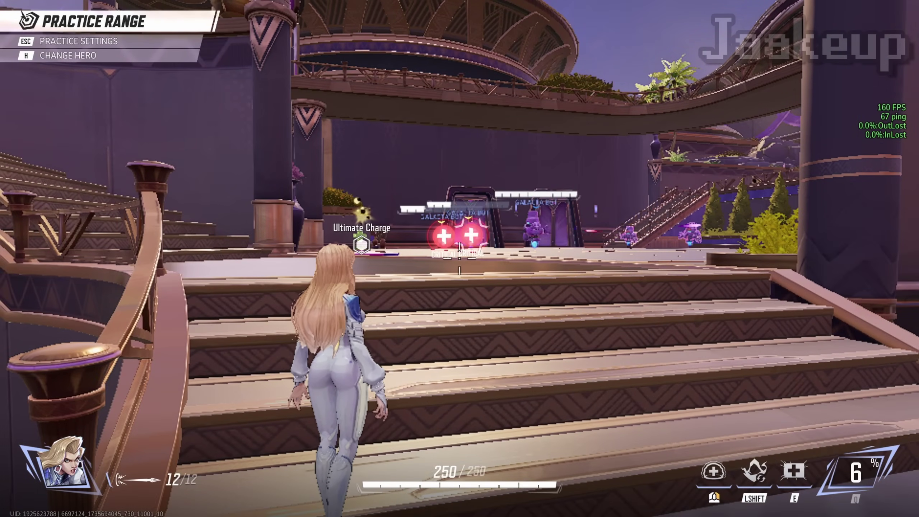
key(s)
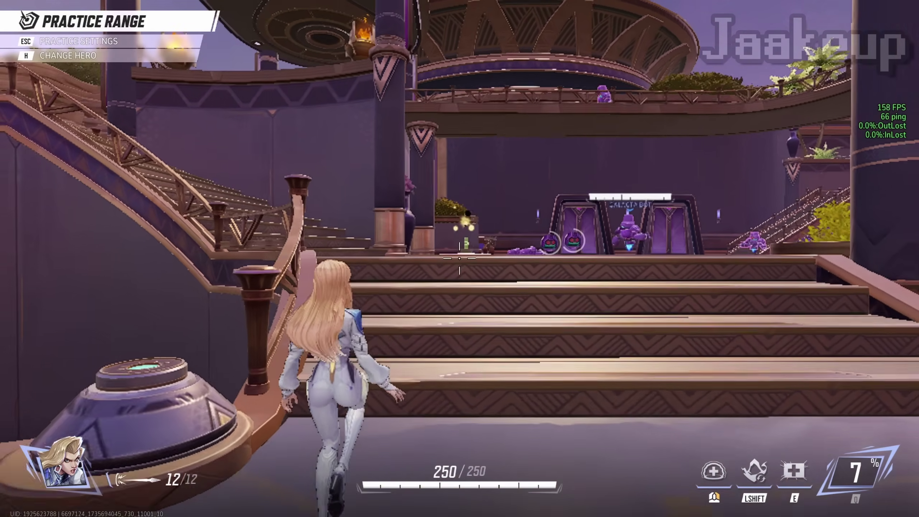
Step: Move past the Hero Simulation terminal and through the outdoor Practice Range to examine image quality and frame rate
key(w)
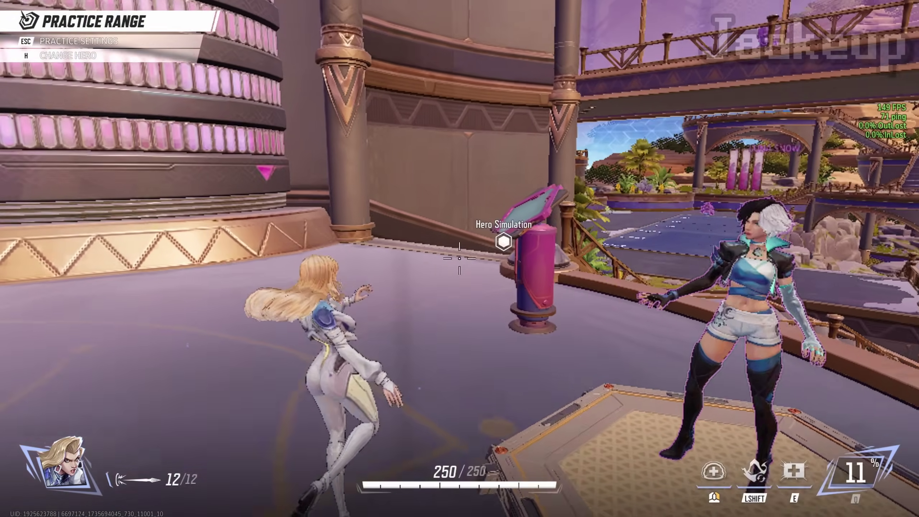
key(w)
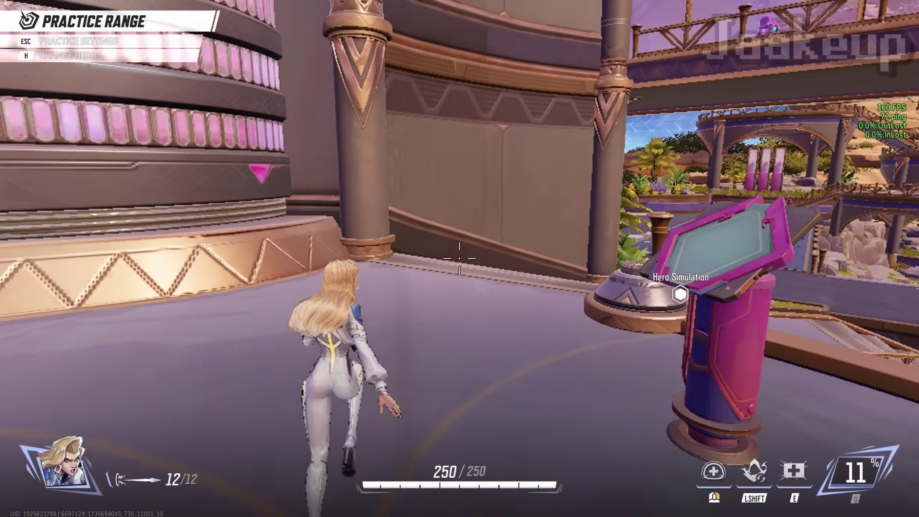
key(w)
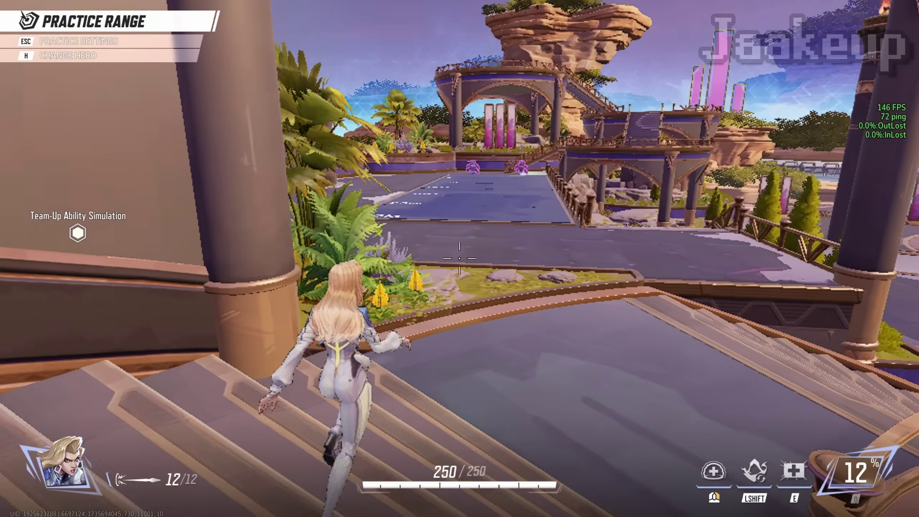
key(w)
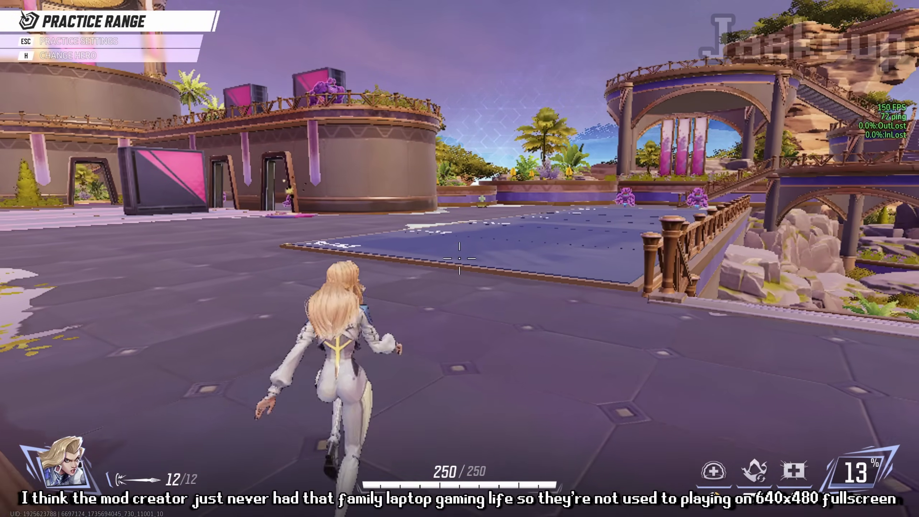
key(w)
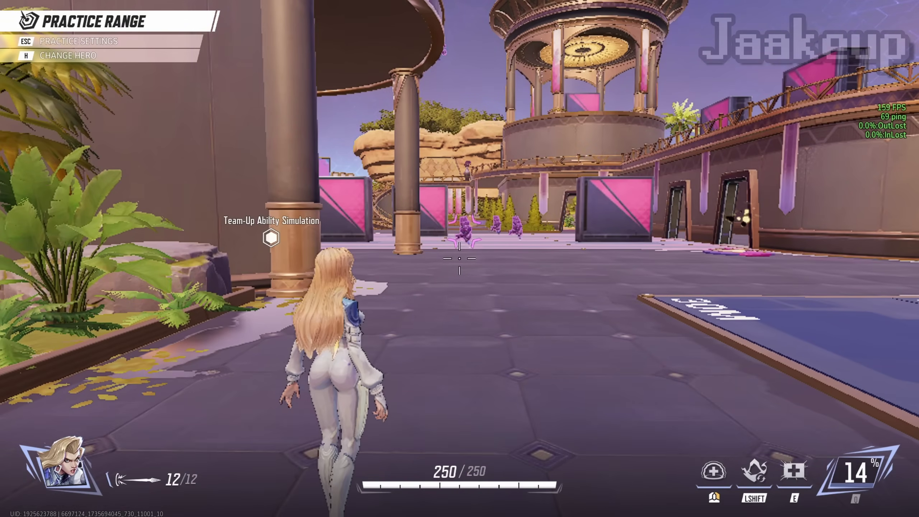
key(w)
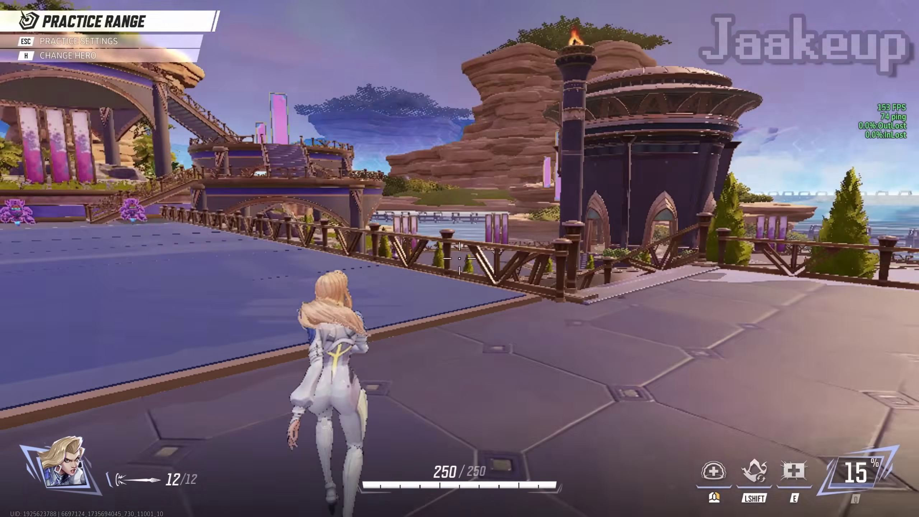
key(w)
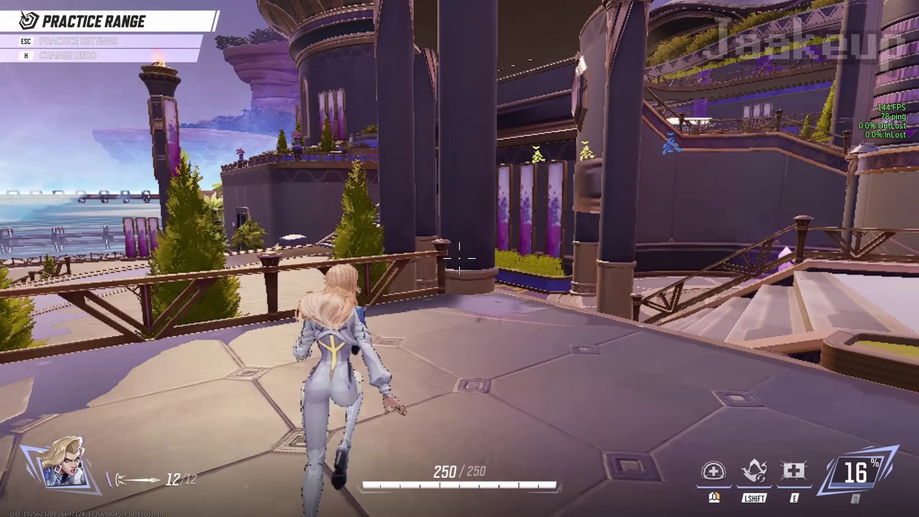
key(w)
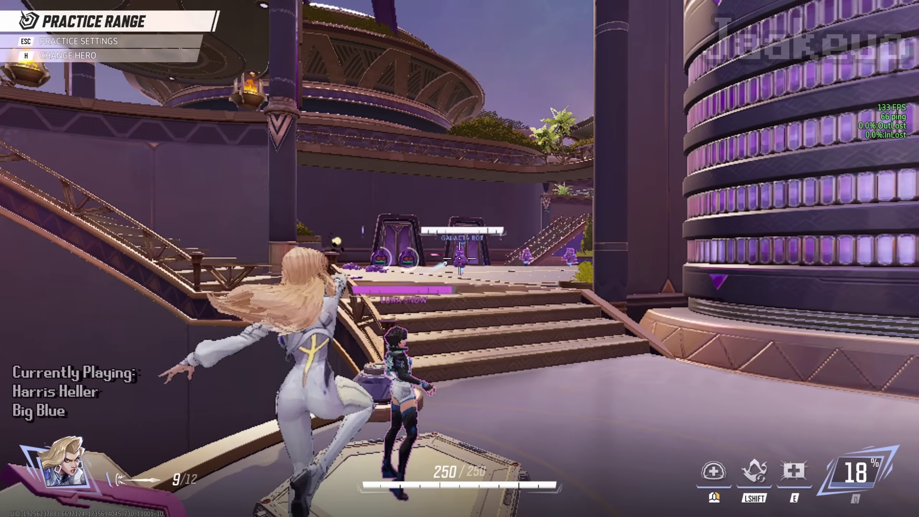
Step: Reload the weapon and examine the frame rate between the Luna Snow platform and the stairs facing the Galacta bots
key(r)
key(w)
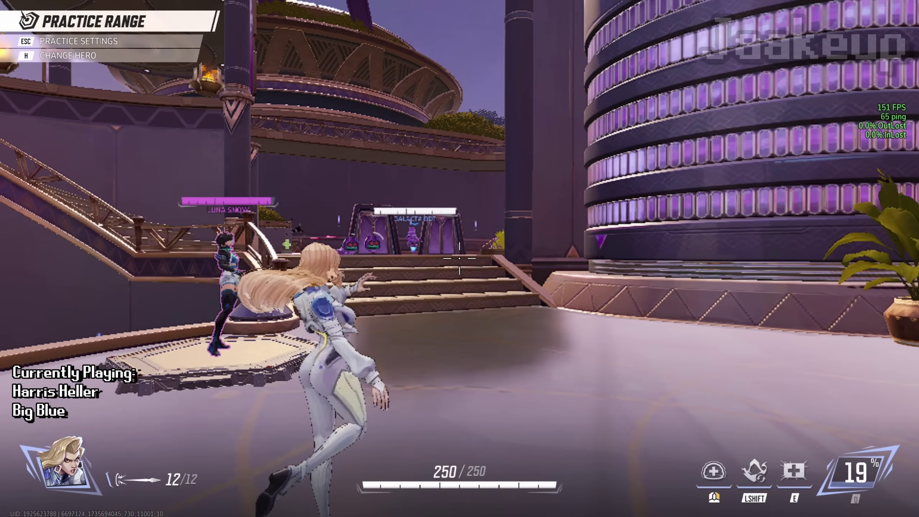
key(w)
key(a)
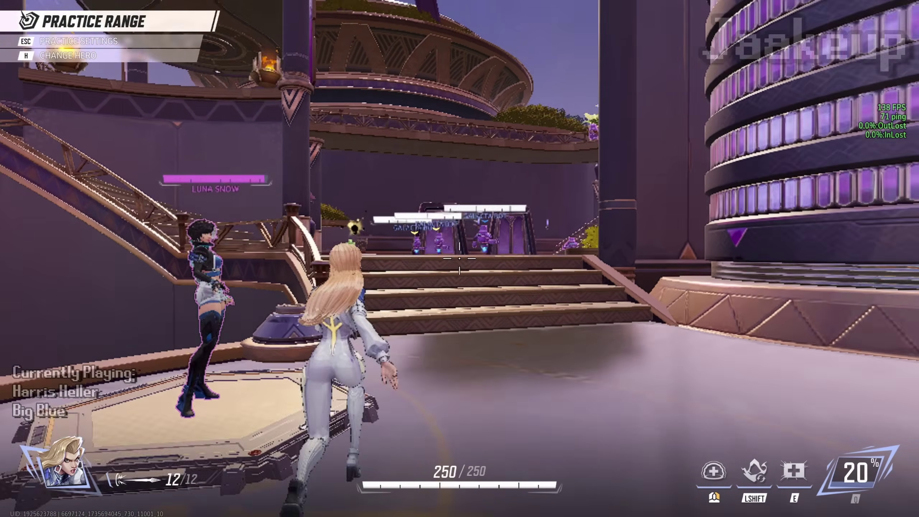
key(w)
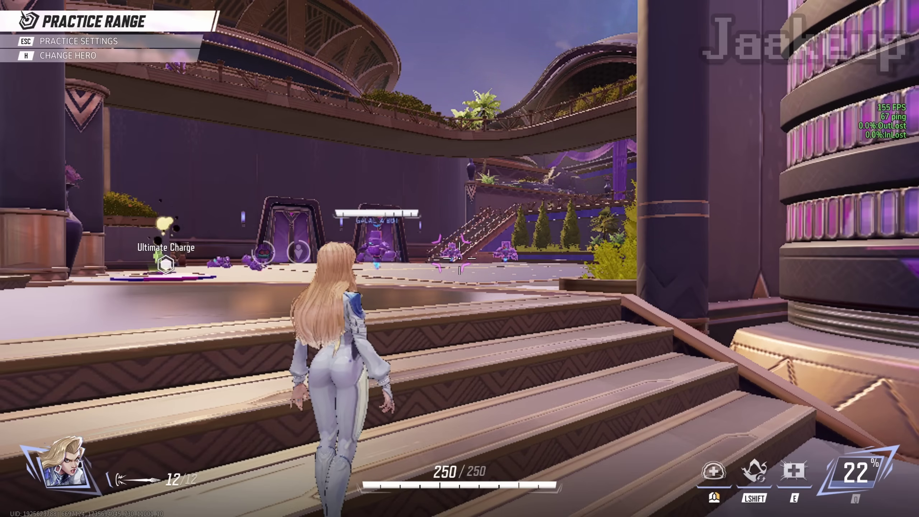
key(s)
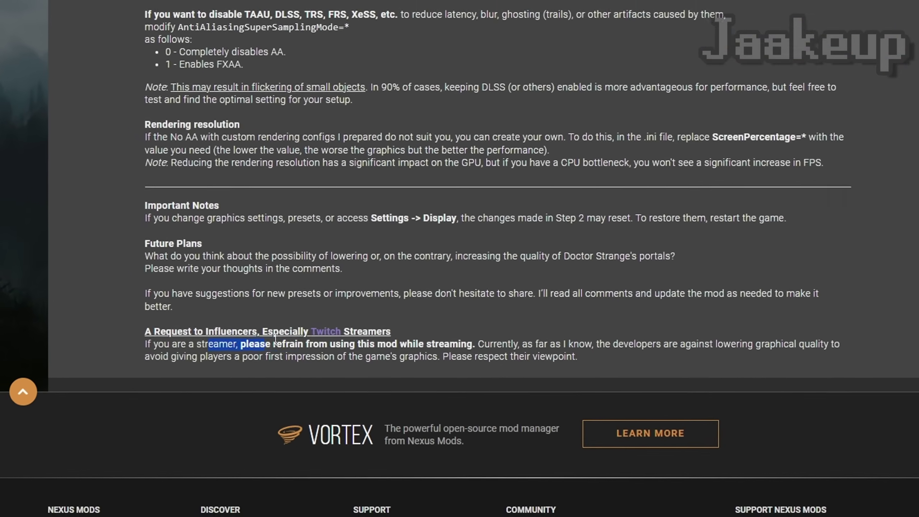
Step: Read the request to influencers and Twitch streamers in the mod's Nexus Mods description, highlighting its text
drag(274, 339, 513, 344)
drag(527, 303, 142, 337)
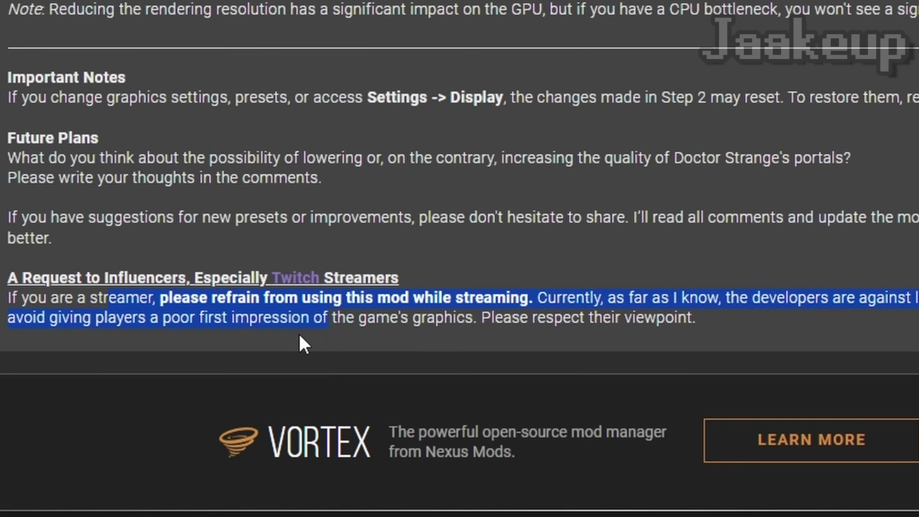
drag(427, 328, 443, 324)
drag(705, 313, 706, 316)
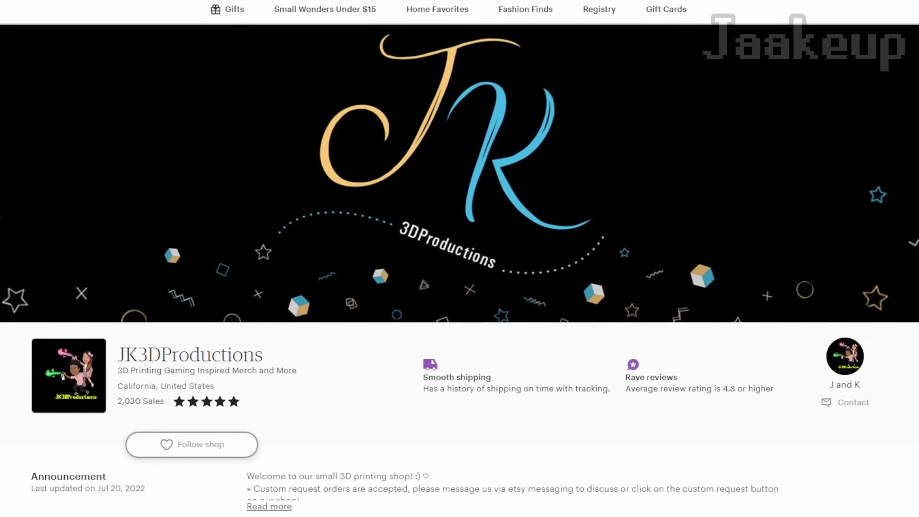
Step: Browse the JK3DProductions Etsy shop's featured items, full item listing and customer reviews
scroll(459, 258, down, 9)
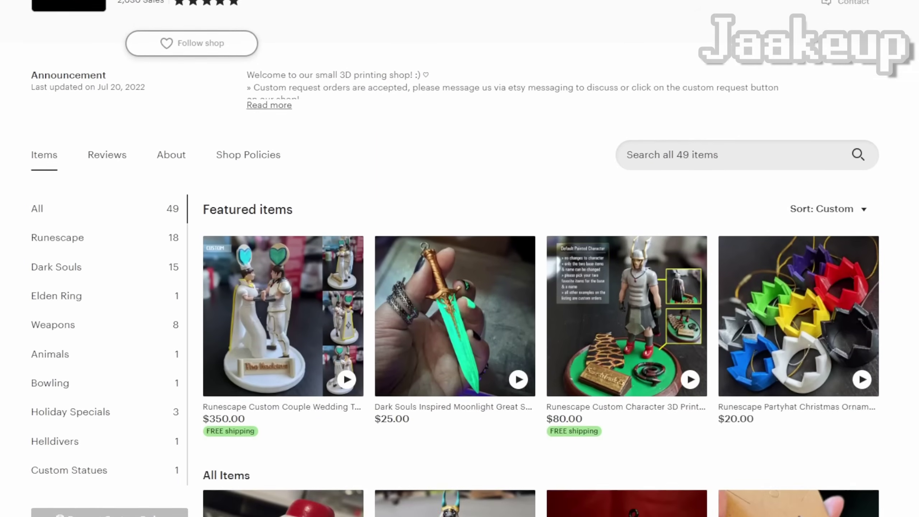
scroll(459, 259, down, 10)
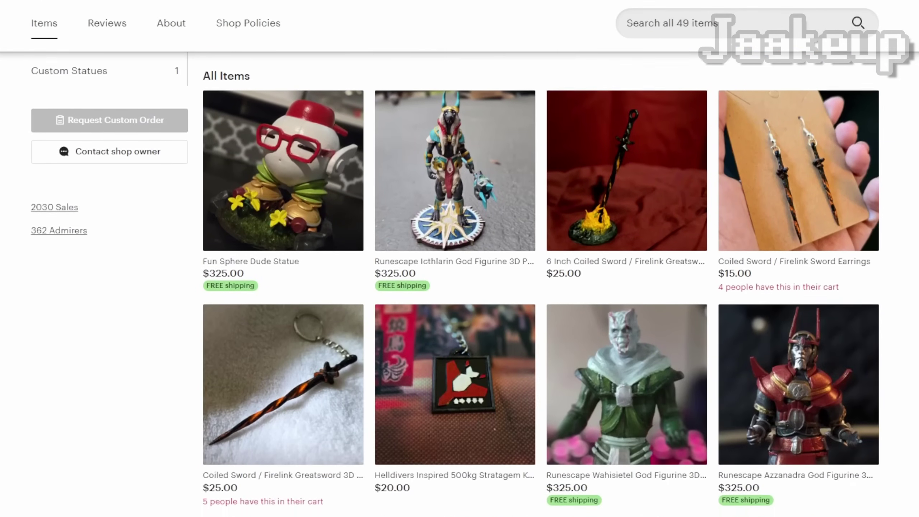
scroll(459, 259, down, 5)
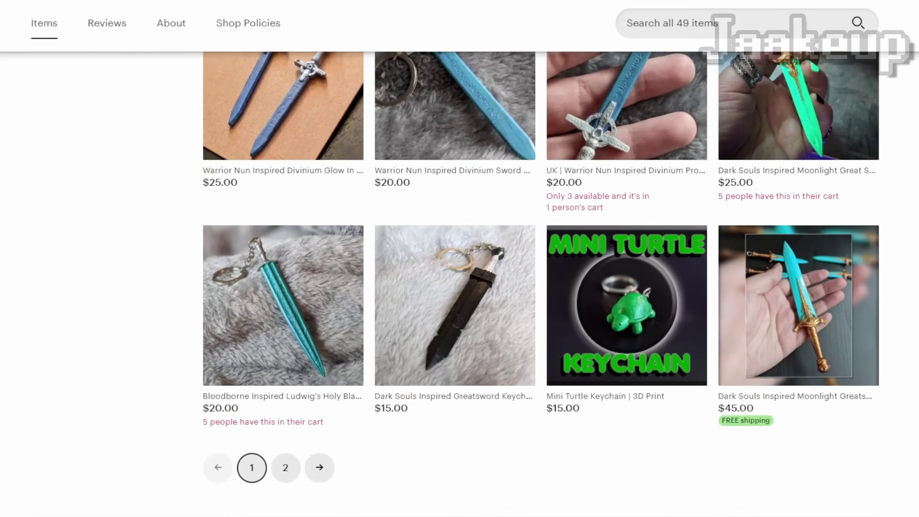
scroll(459, 259, down, 10)
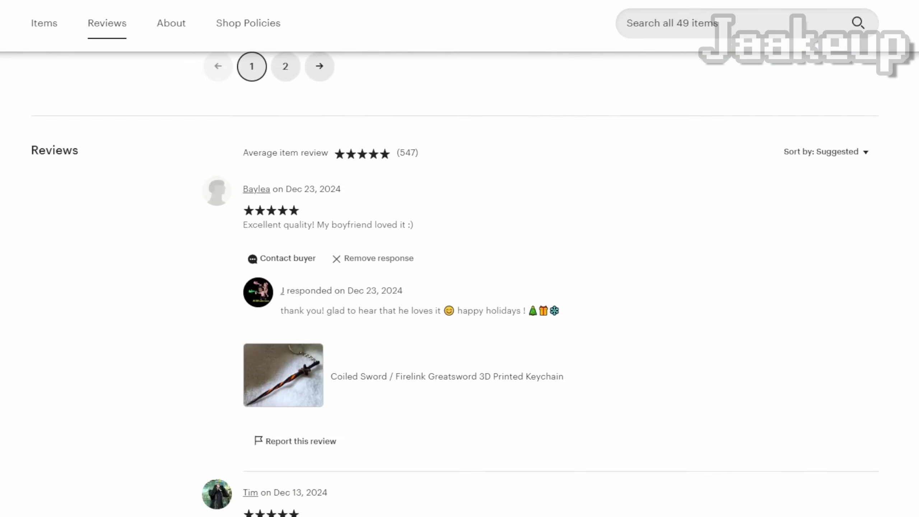
scroll(460, 258, down, 10)
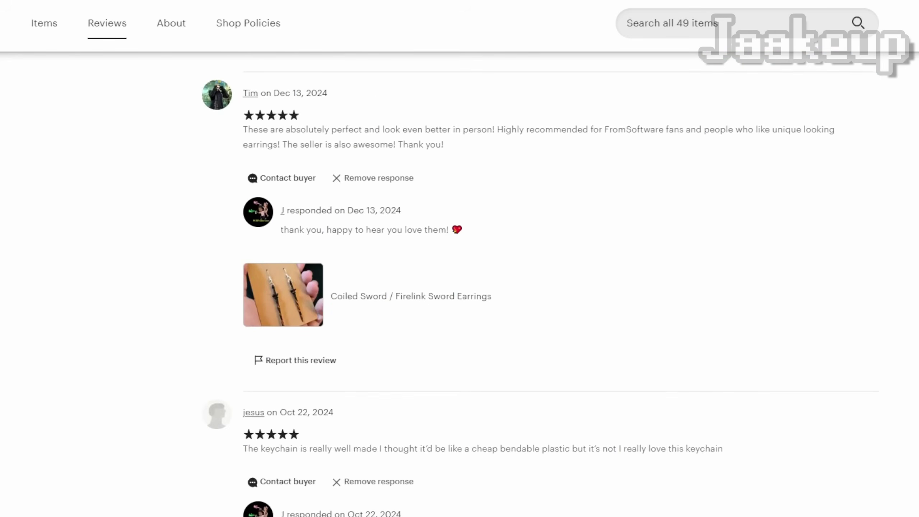
scroll(459, 258, down, 10)
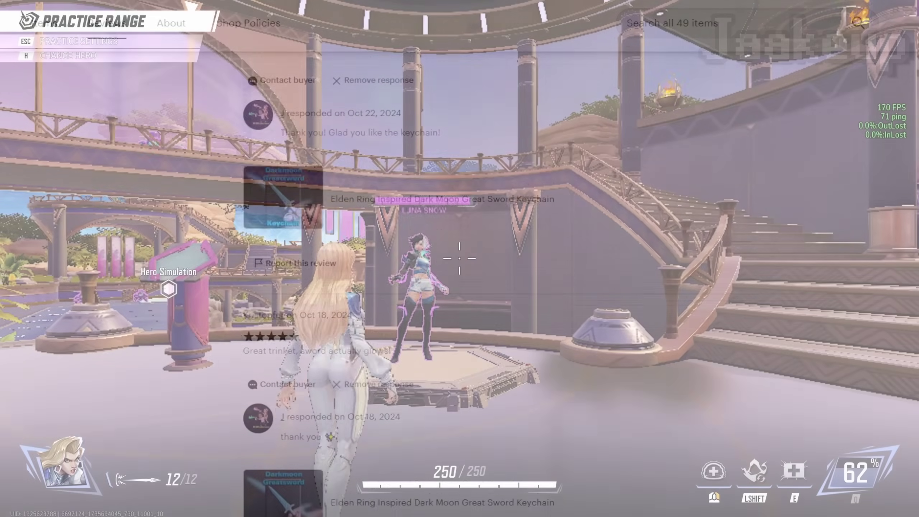